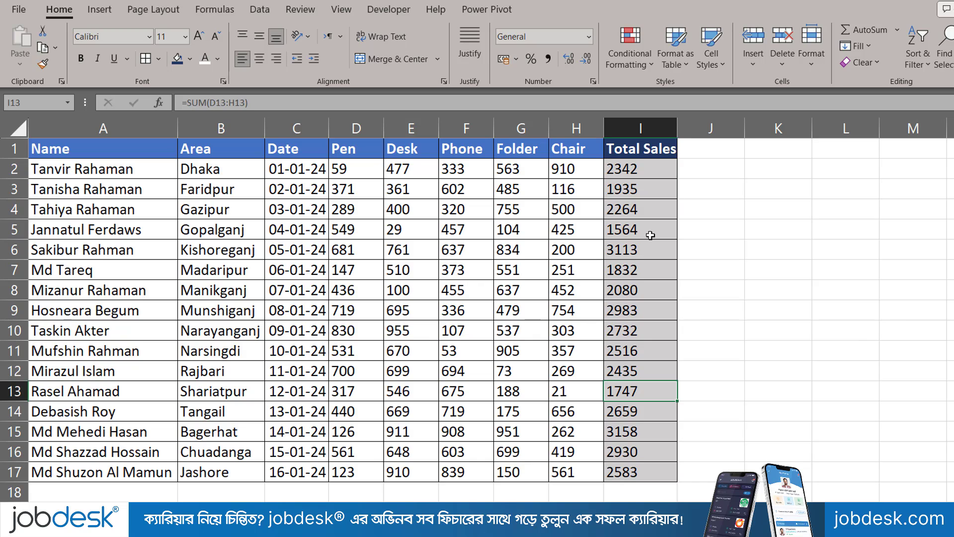
{"action": "left_click_drag", "start_coordinate": [645, 172], "coordinate": [646, 472]}
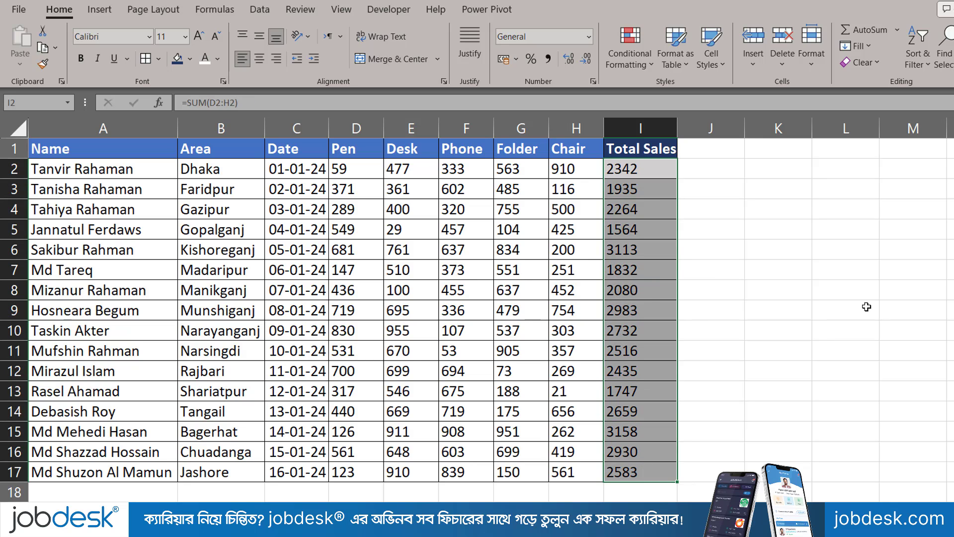
{"action": "left_click", "coordinate": [761, 292]}
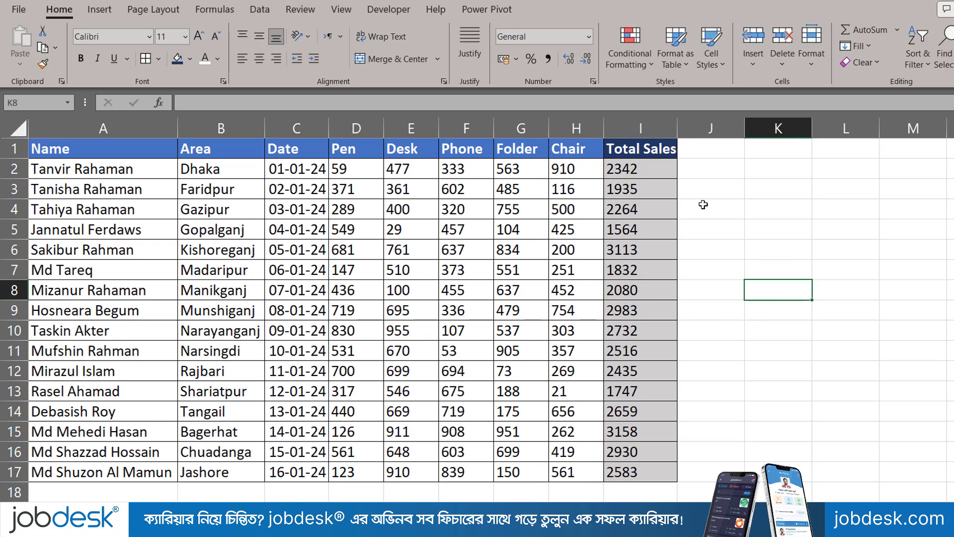
- Begin a new icon set formatting rule for the Total Sales values in I2:I17
{"action": "left_click_drag", "start_coordinate": [648, 169], "coordinate": [672, 468]}
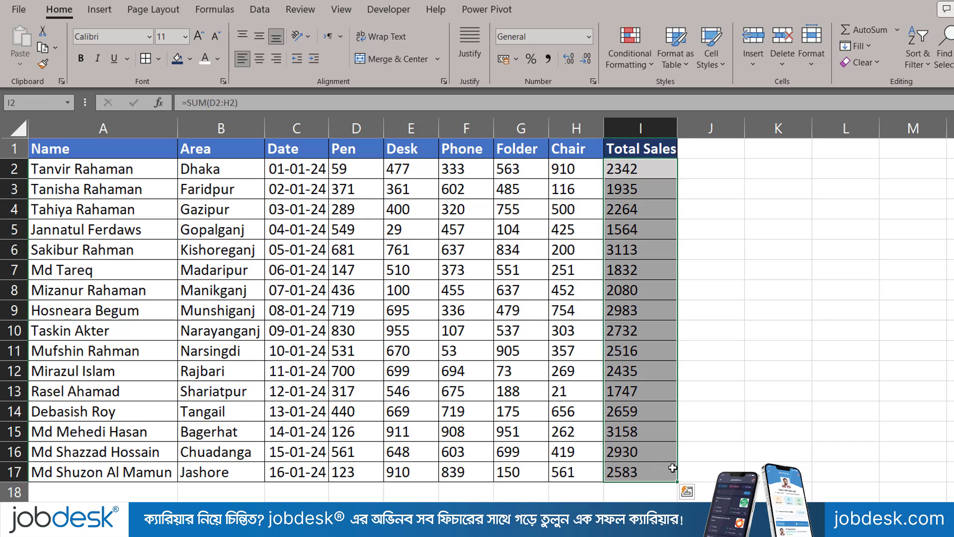
{"action": "left_click", "coordinate": [626, 67]}
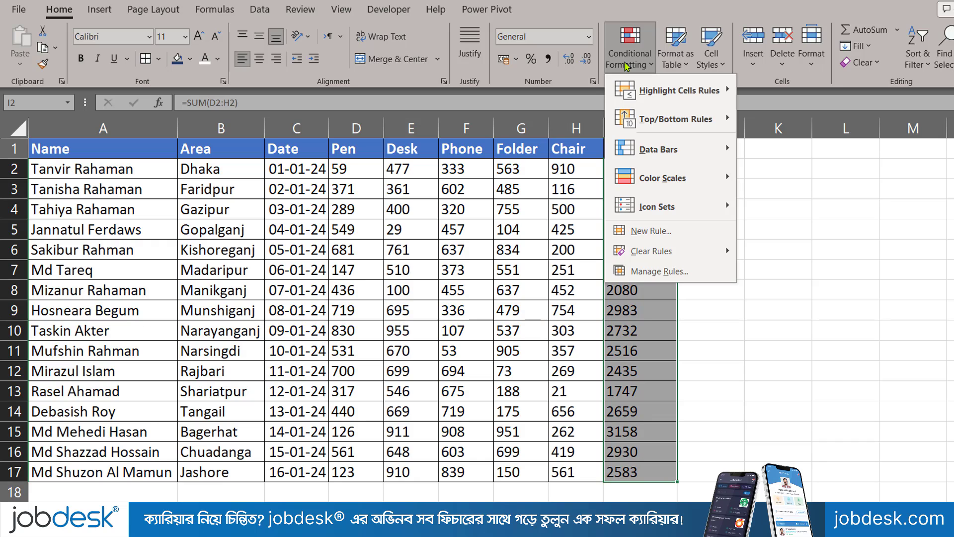
{"action": "mouse_move", "coordinate": [677, 206]}
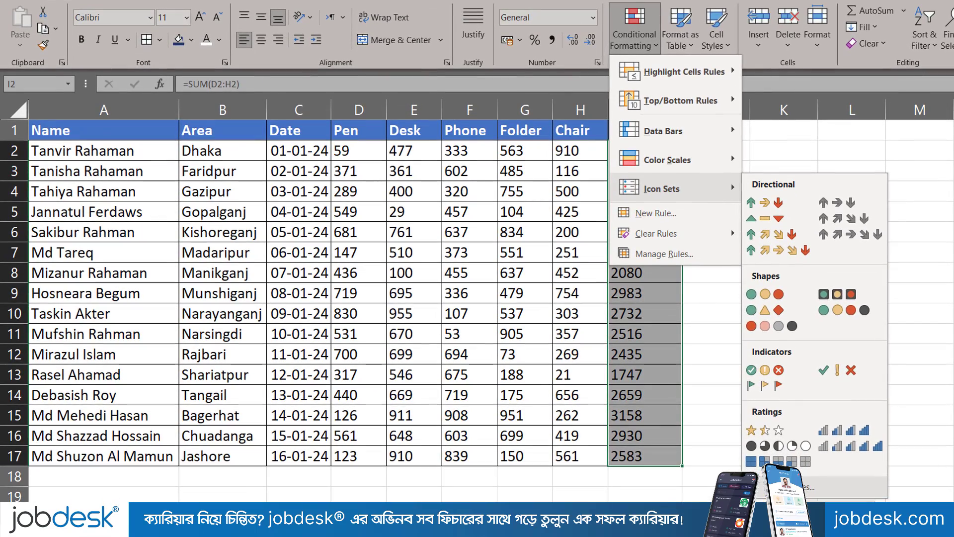
{"action": "left_click", "coordinate": [775, 487]}
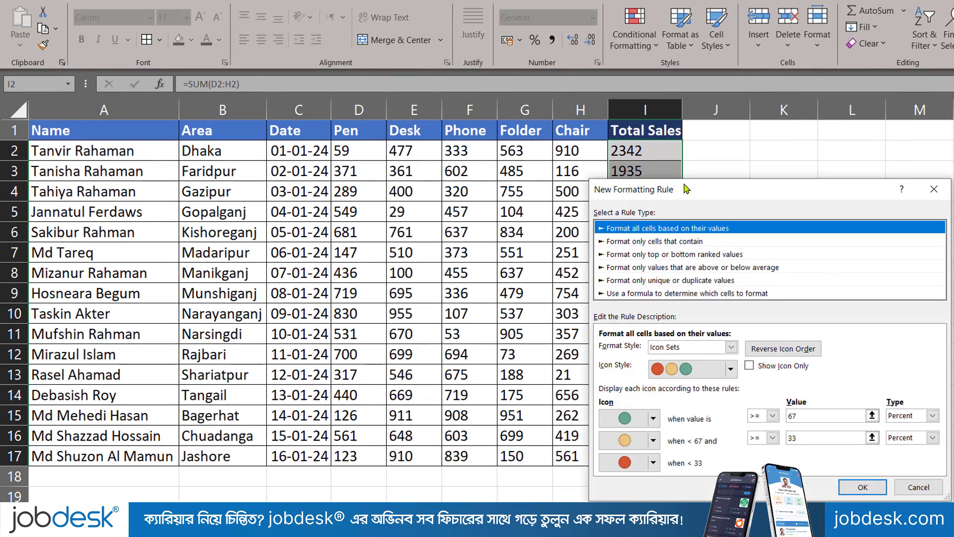
{"action": "left_click_drag", "start_coordinate": [686, 186], "coordinate": [330, 16]}
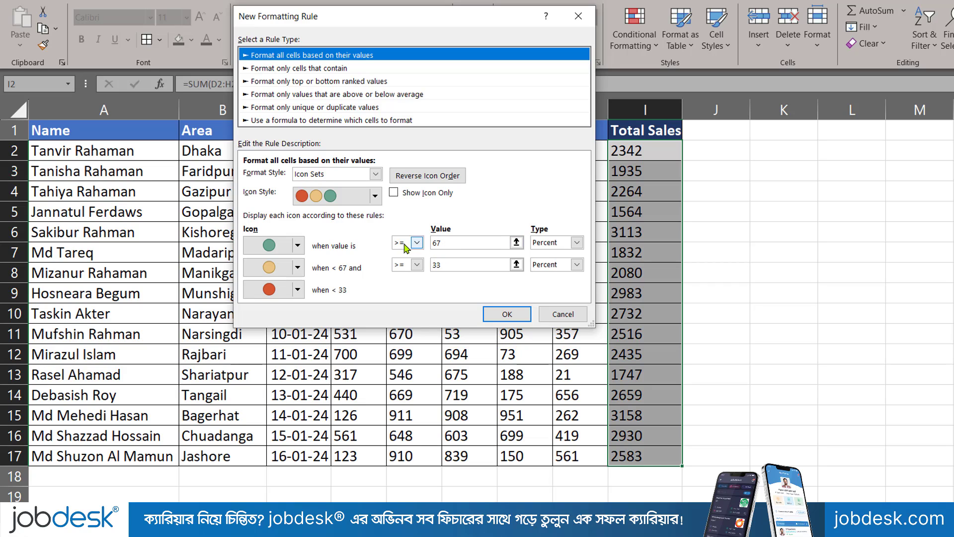
- Set the first icon to a gray up arrow for values of at least 80 percent
{"action": "left_click_drag", "start_coordinate": [444, 243], "coordinate": [429, 242]}
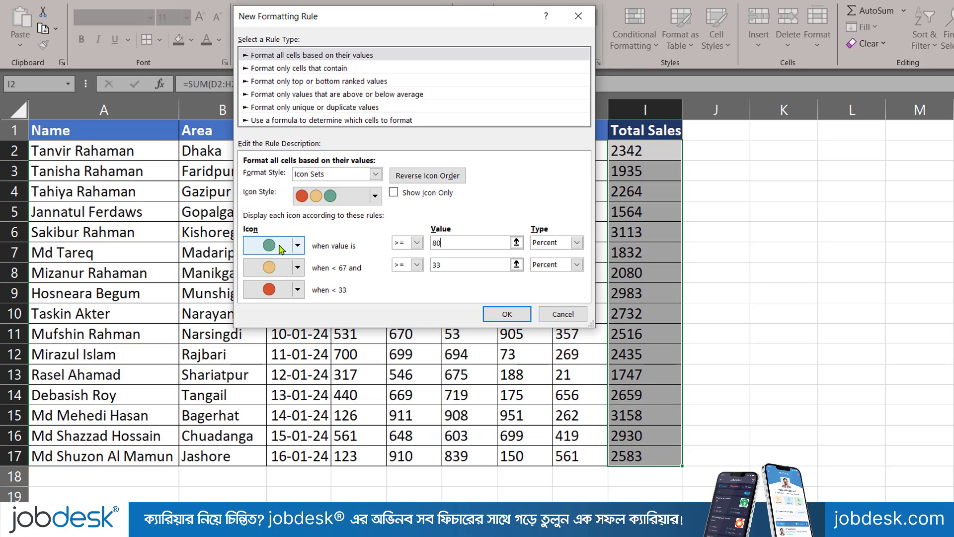
{"action": "left_click", "coordinate": [297, 245]}
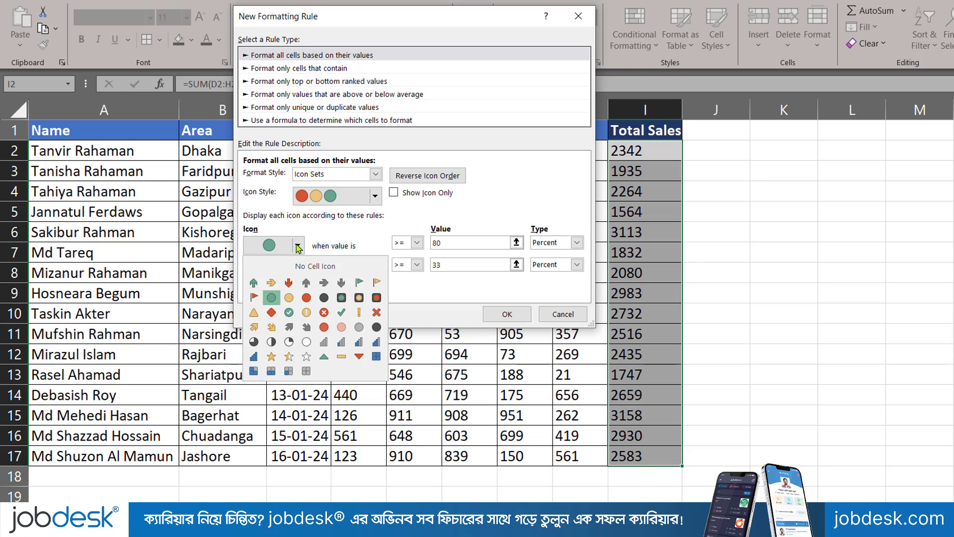
{"action": "left_click", "coordinate": [305, 284]}
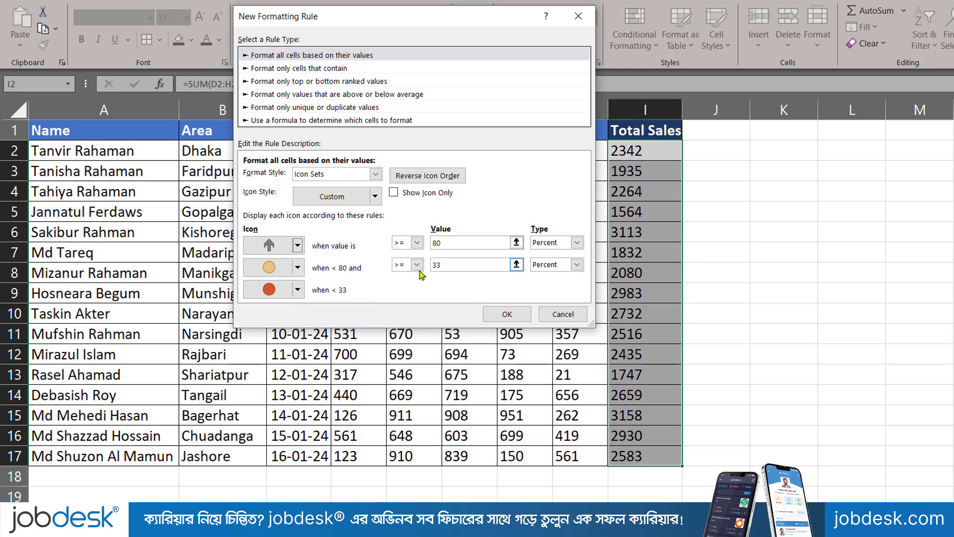
- Set the second icon to a yellow dash with a lower threshold of 50 percent
{"action": "double_click", "coordinate": [441, 265]}
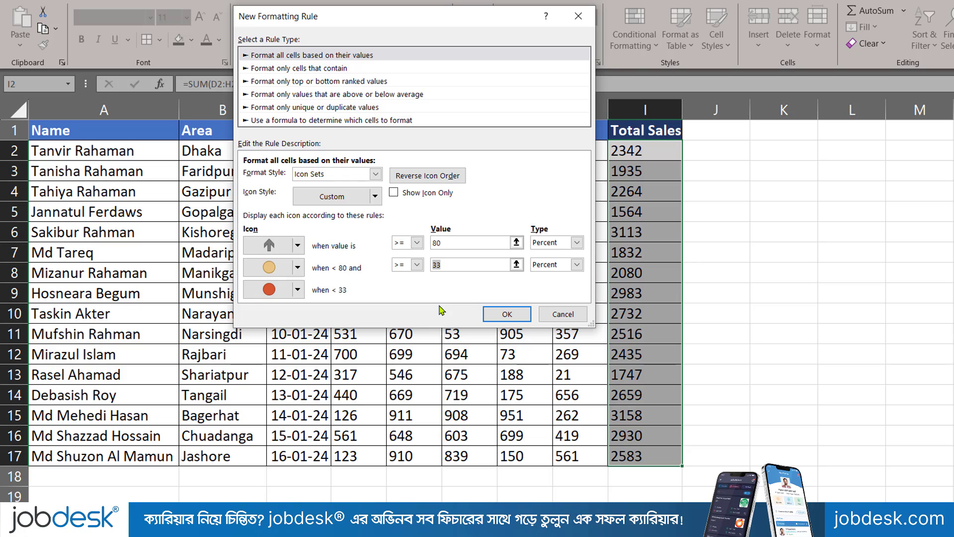
{"action": "type", "text": "50"}
{"action": "left_click", "coordinate": [297, 269]}
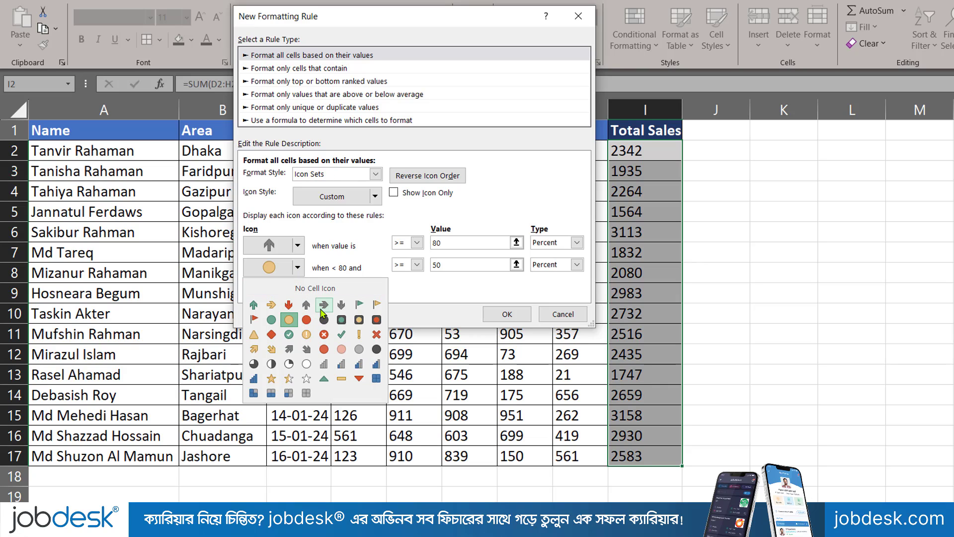
{"action": "left_click", "coordinate": [342, 381]}
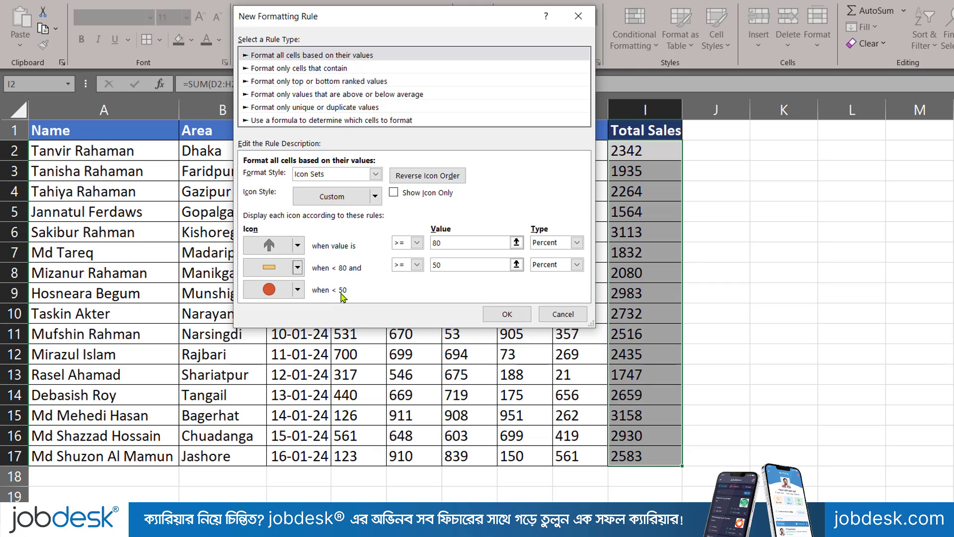
- Set the icon for values below 50 percent to a gray down arrow and apply the rule
{"action": "left_click", "coordinate": [297, 290]}
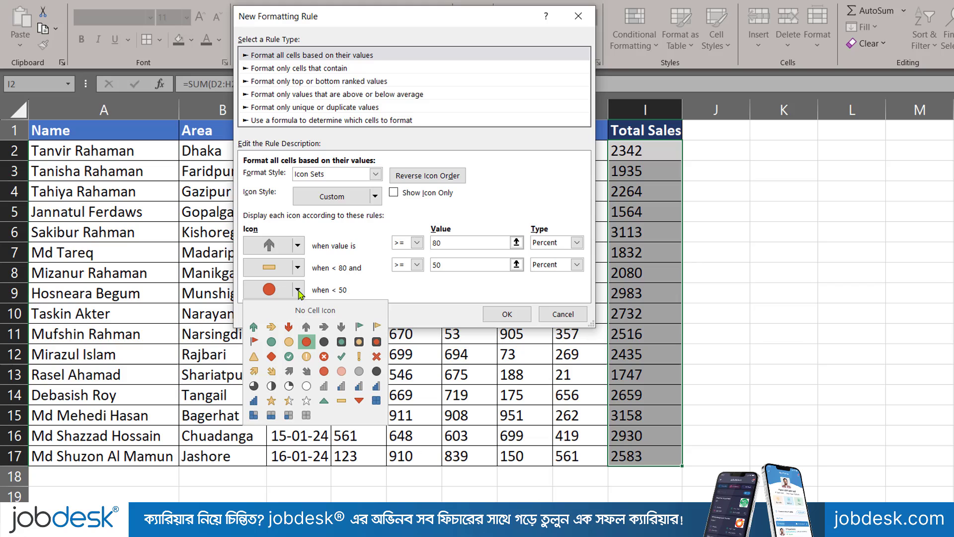
{"action": "left_click", "coordinate": [342, 327]}
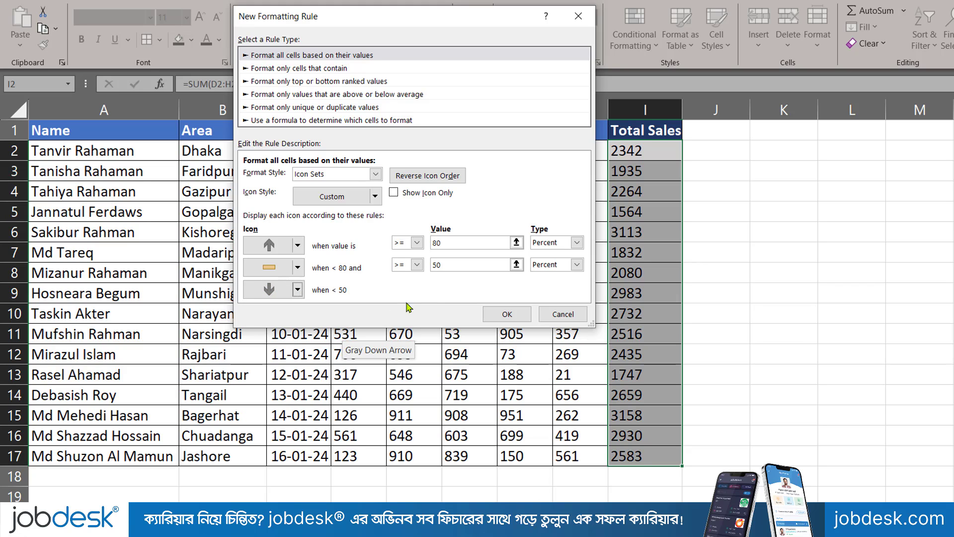
{"action": "left_click", "coordinate": [500, 317]}
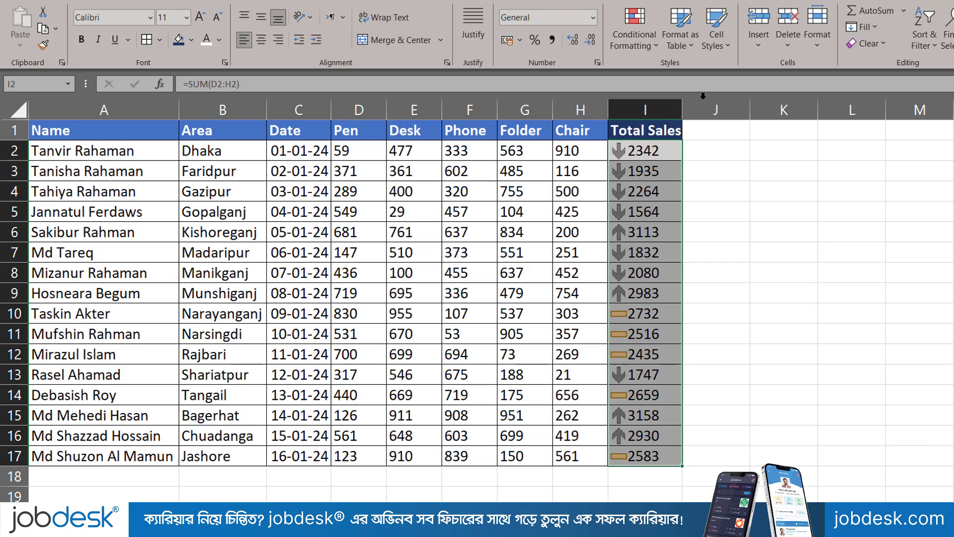
- Widen column I to give the Total Sales values and their icons more room
{"action": "left_click_drag", "start_coordinate": [683, 109], "coordinate": [710, 110]}
{"action": "left_click", "coordinate": [696, 249]}
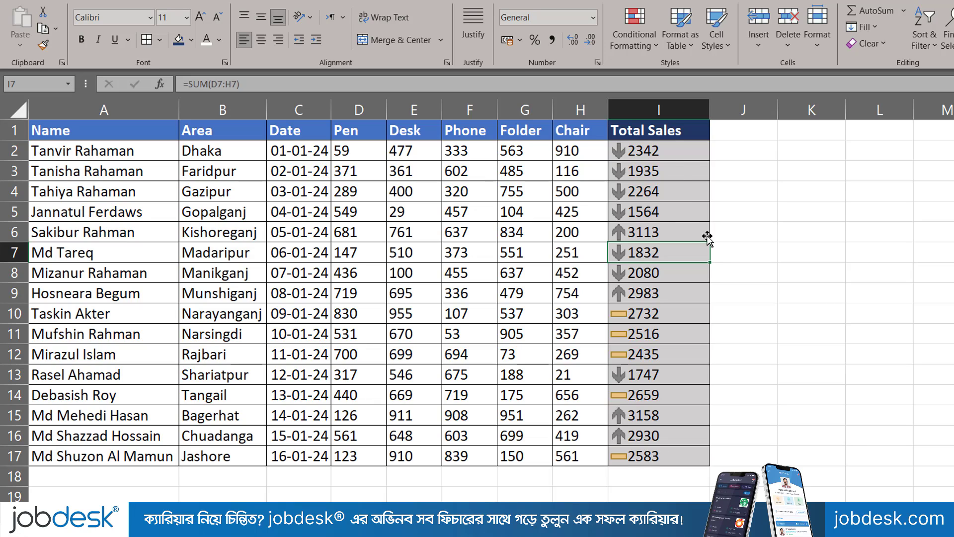
{"action": "left_click_drag", "start_coordinate": [678, 153], "coordinate": [679, 206]}
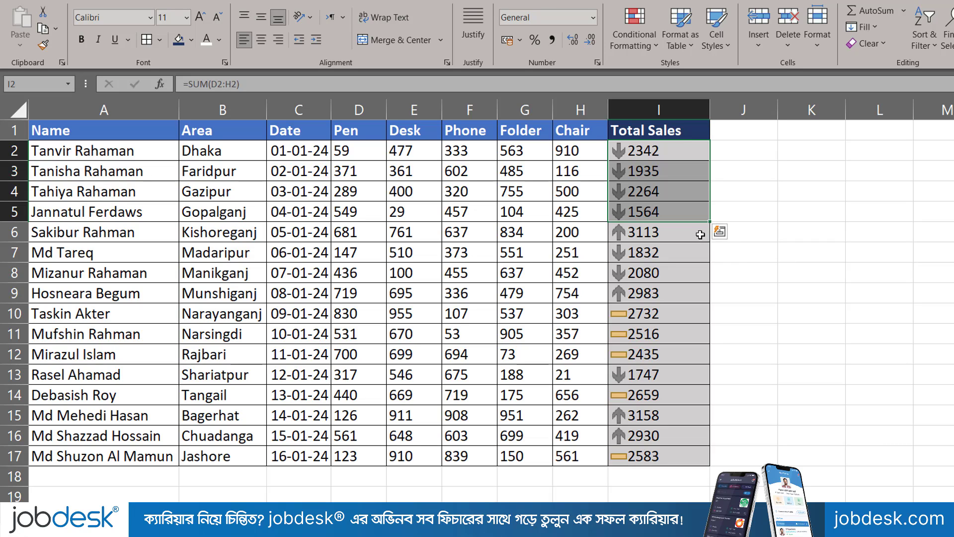
{"action": "left_click_drag", "start_coordinate": [698, 233], "coordinate": [694, 251]}
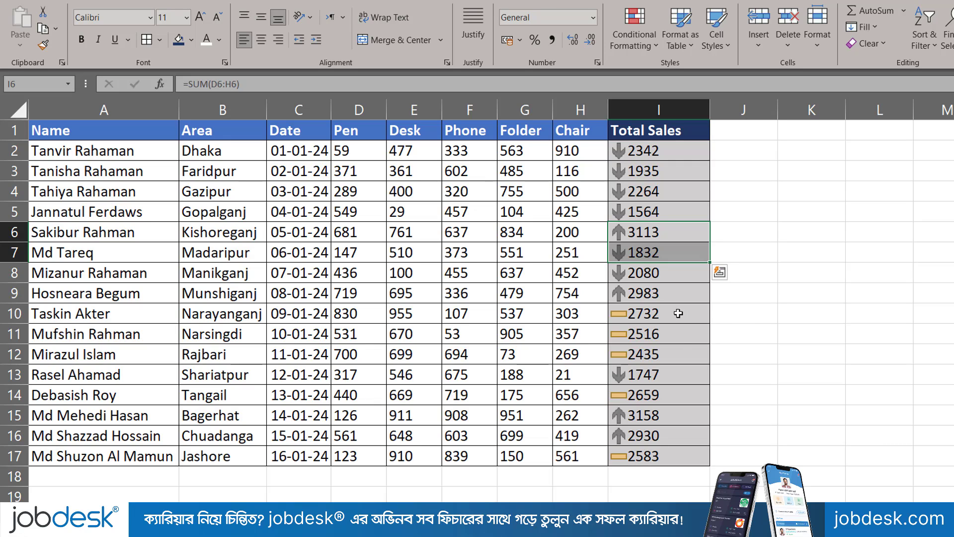
{"action": "left_click_drag", "start_coordinate": [677, 313], "coordinate": [688, 361]}
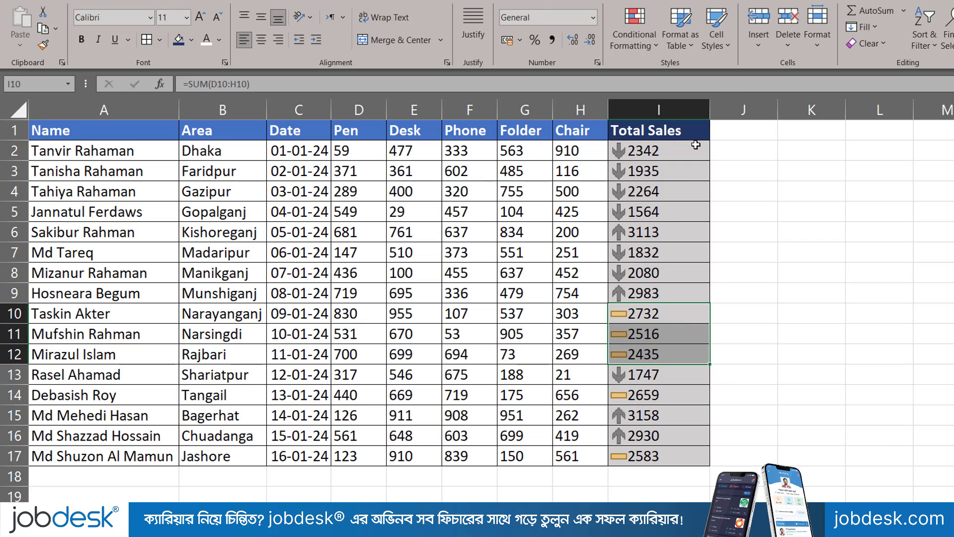
- Edit the existing icon set rule on I2:I17 to use a green up triangle for values of at least 80 percent
{"action": "left_click_drag", "start_coordinate": [695, 147], "coordinate": [686, 449]}
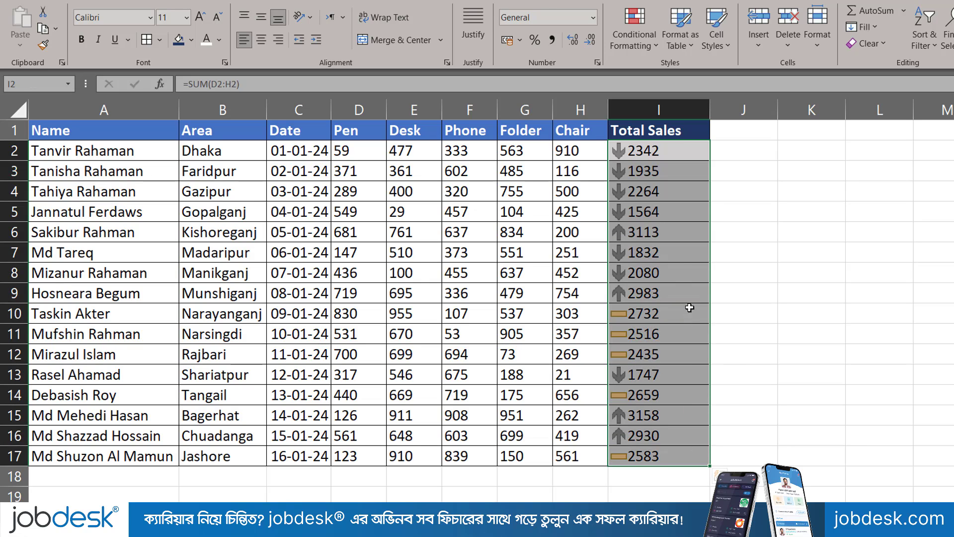
{"action": "left_click", "coordinate": [633, 49]}
{"action": "left_click", "coordinate": [663, 254]}
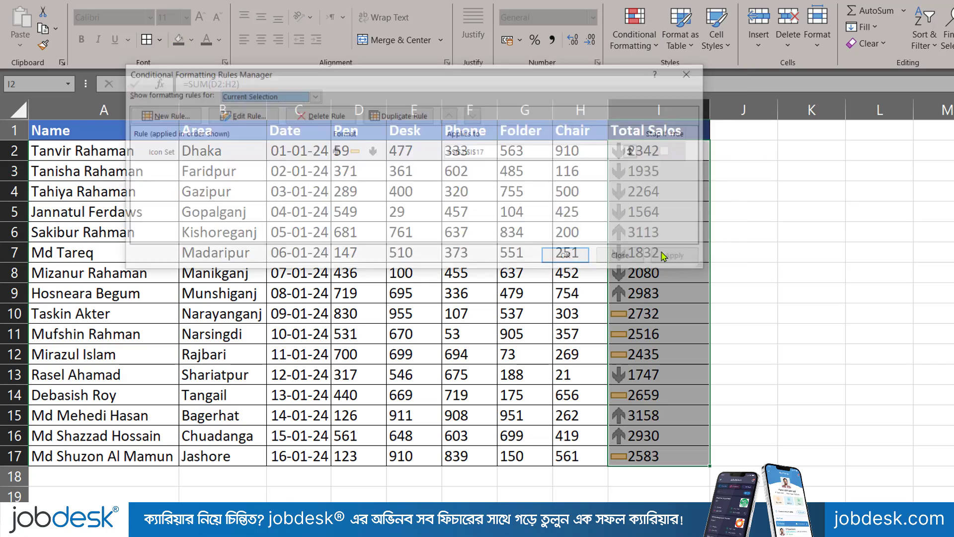
{"action": "double_click", "coordinate": [190, 152]}
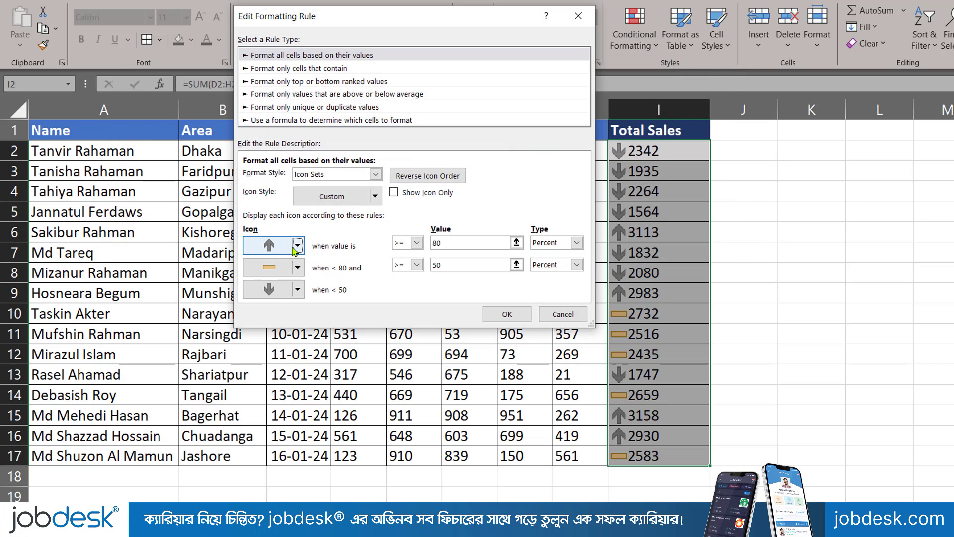
{"action": "left_click", "coordinate": [296, 249]}
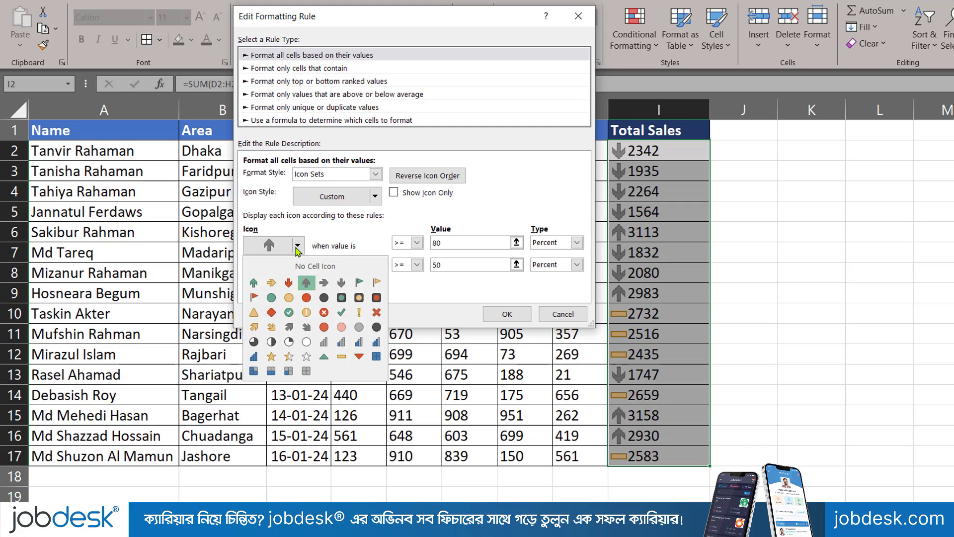
{"action": "left_click", "coordinate": [323, 356]}
- Change the icon for values below 50 percent to a red down triangle and apply the edited rule
{"action": "left_click", "coordinate": [297, 289]}
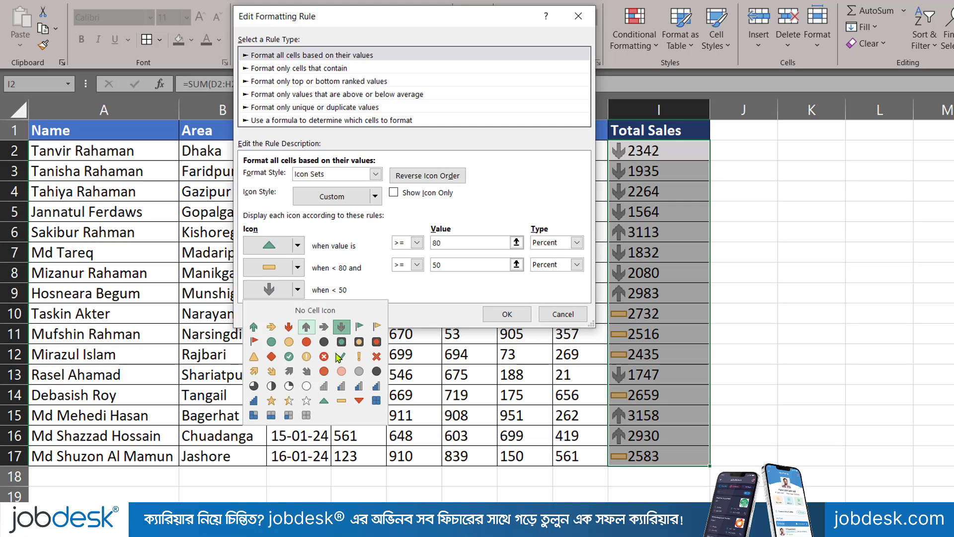
{"action": "left_click", "coordinate": [362, 404]}
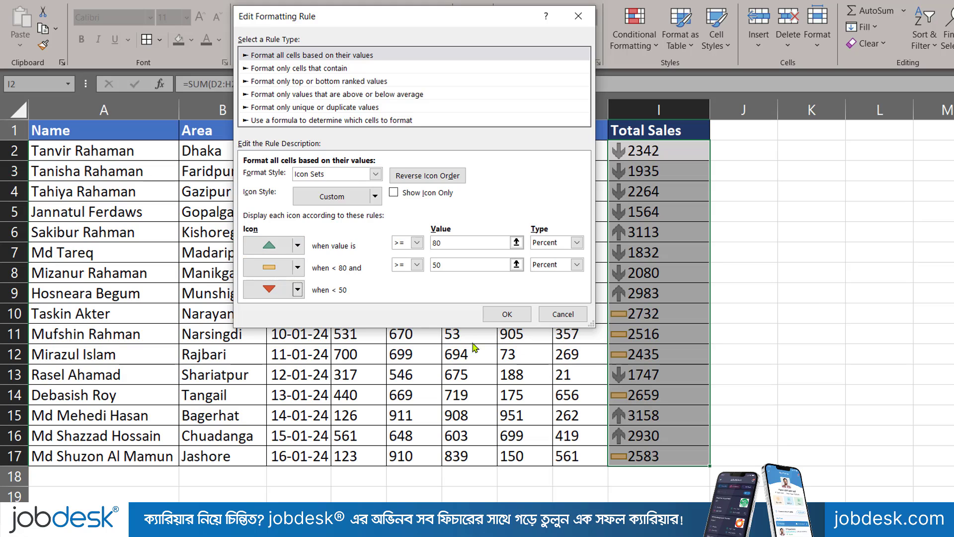
{"action": "left_click", "coordinate": [503, 314]}
{"action": "left_click", "coordinate": [698, 259]}
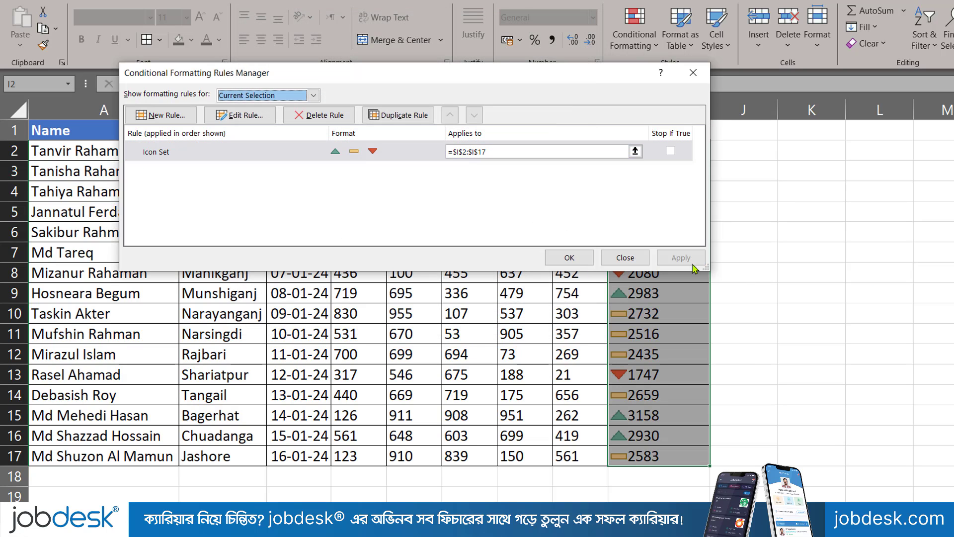
{"action": "left_click", "coordinate": [570, 257]}
{"action": "left_click", "coordinate": [745, 311]}
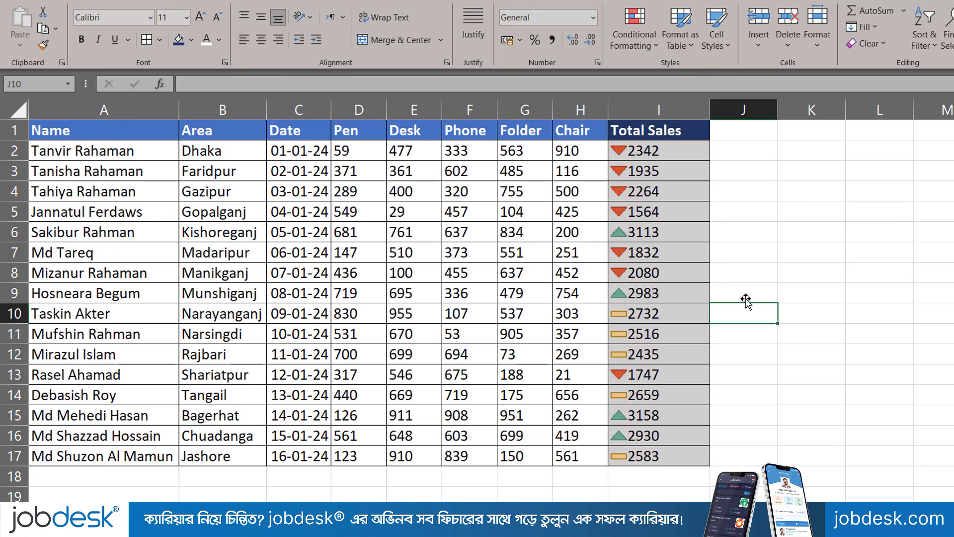
- Autofit the width of column I to its contents
{"action": "left_click_drag", "start_coordinate": [710, 105], "coordinate": [711, 104]}
{"action": "double_click", "coordinate": [709, 104]}
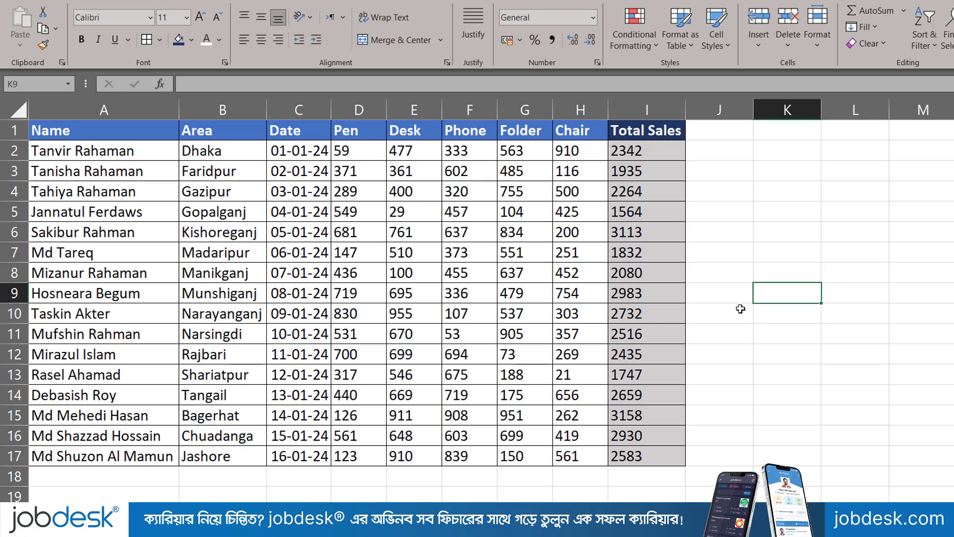
{"action": "left_click_drag", "start_coordinate": [626, 152], "coordinate": [641, 456]}
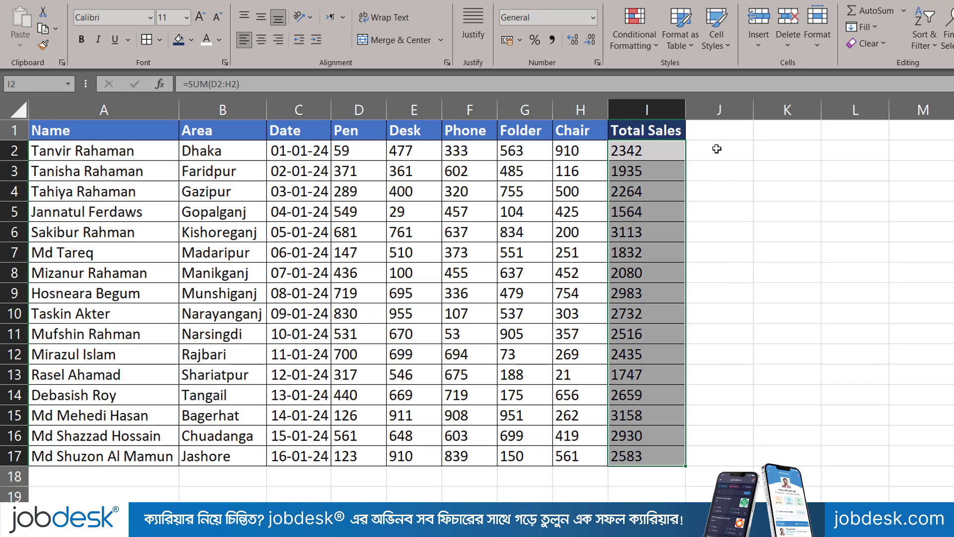
{"action": "left_click_drag", "start_coordinate": [716, 150], "coordinate": [720, 457]}
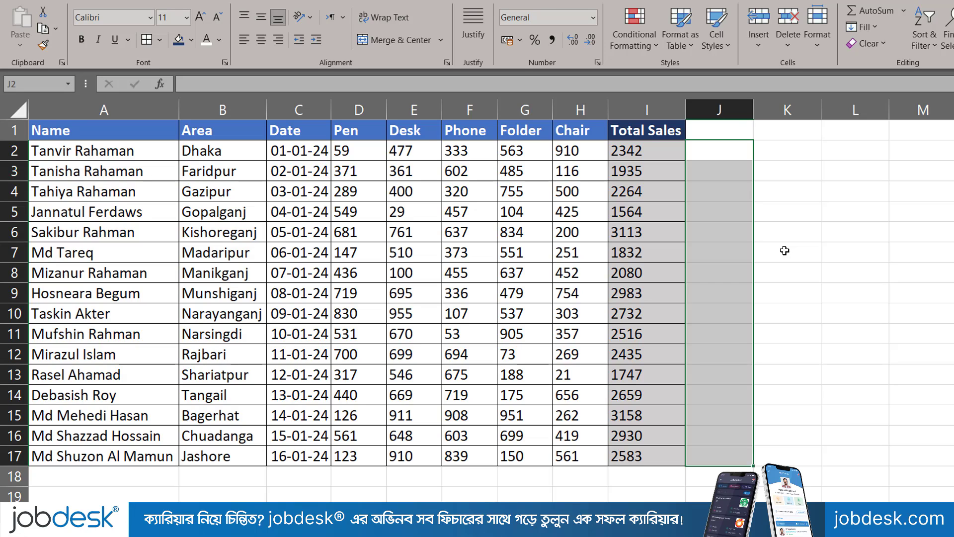
- Enter =I2 in J2, fill it down to J17 to repeat the Total Sales values, and select J2:J17
{"action": "left_click", "coordinate": [712, 149]}
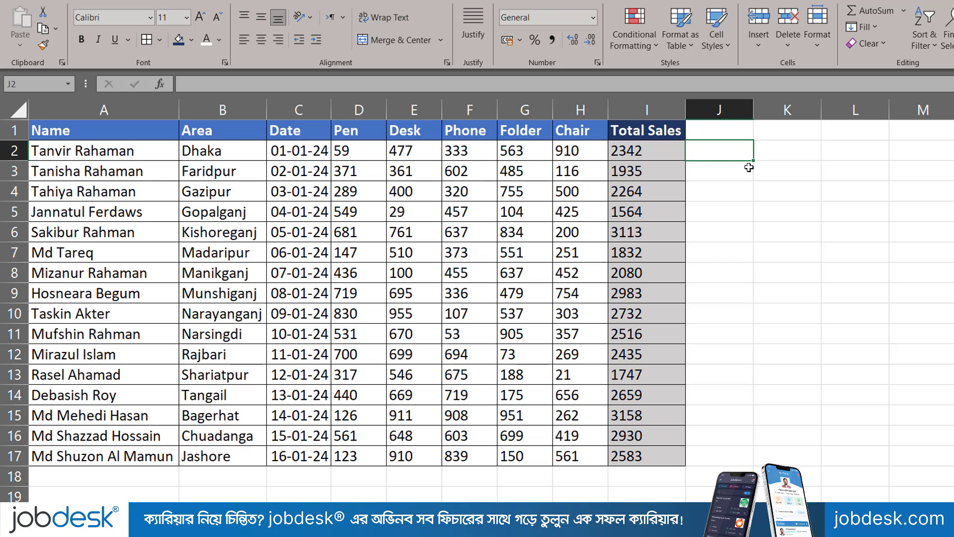
{"action": "type", "text": "="}
{"action": "left_click", "coordinate": [645, 156]}
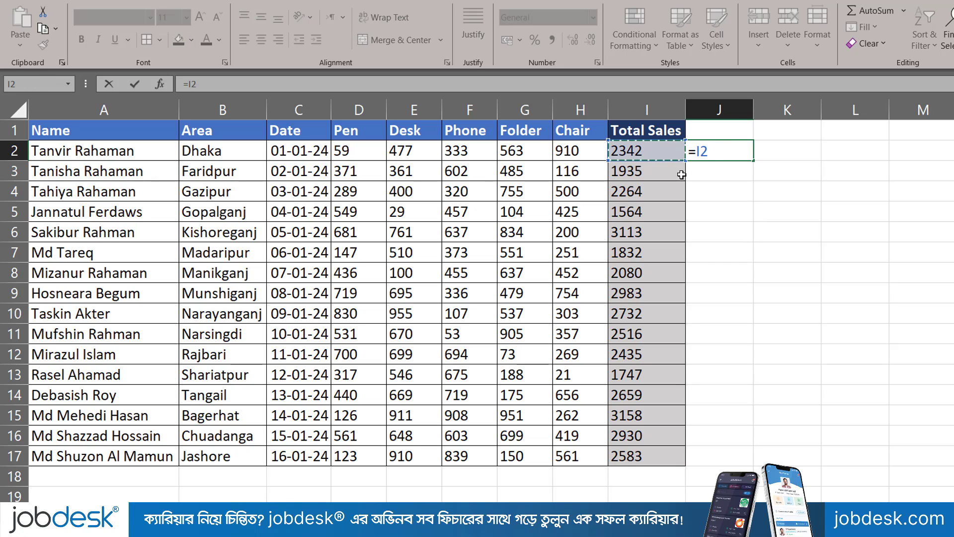
{"action": "key", "text": "Return"}
{"action": "left_click", "coordinate": [714, 149]}
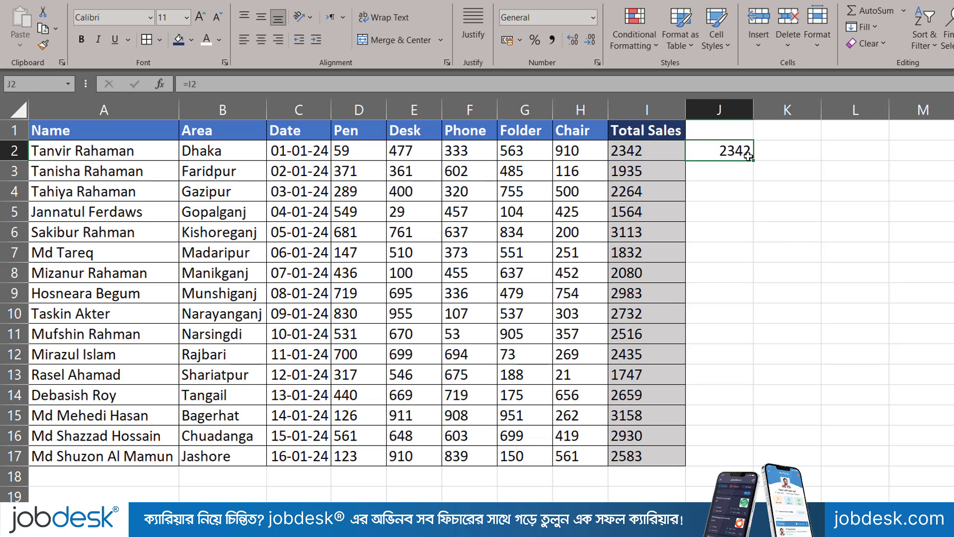
{"action": "left_click_drag", "start_coordinate": [749, 156], "coordinate": [756, 459]}
{"action": "left_click_drag", "start_coordinate": [729, 150], "coordinate": [742, 452]}
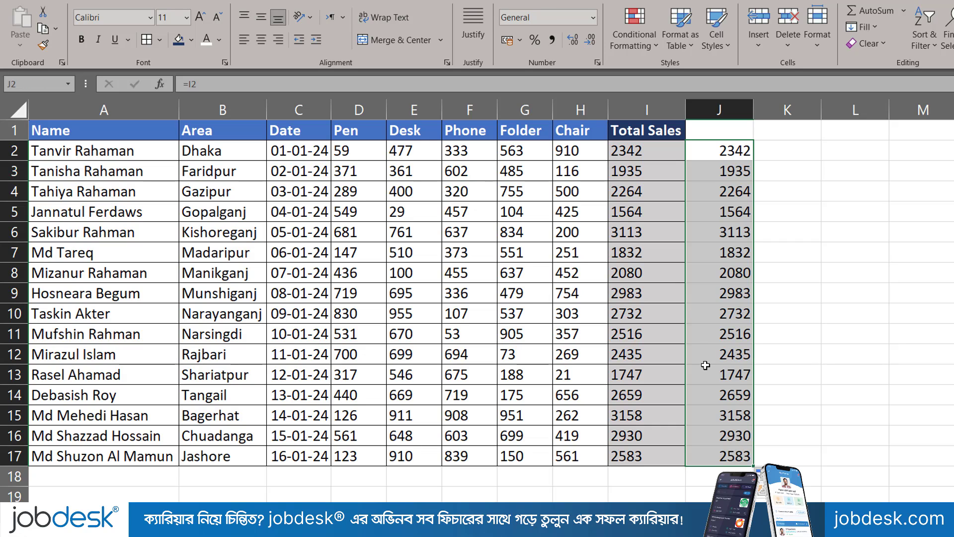
- Apply blue solid fill data bars to the repeated sales values in J2:J17
{"action": "left_click", "coordinate": [622, 36]}
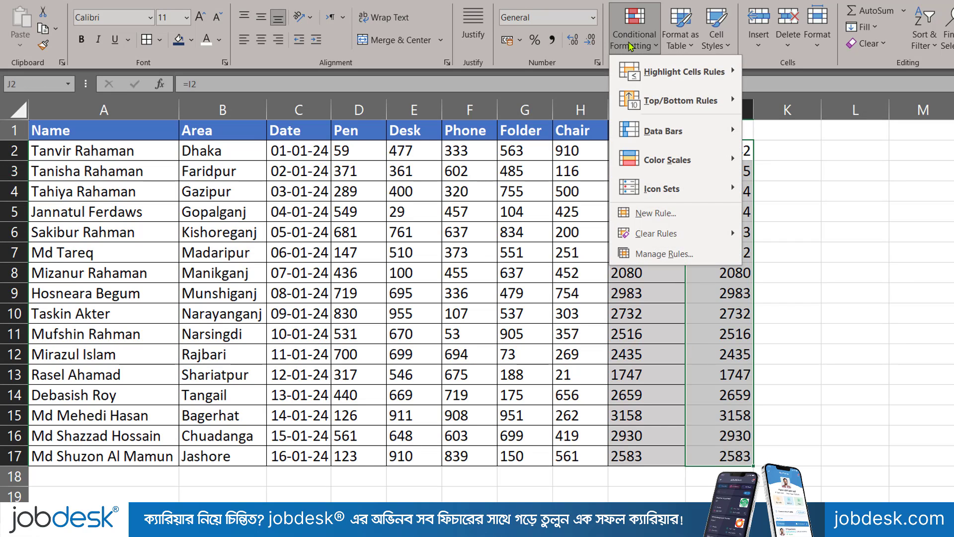
{"action": "mouse_move", "coordinate": [694, 194]}
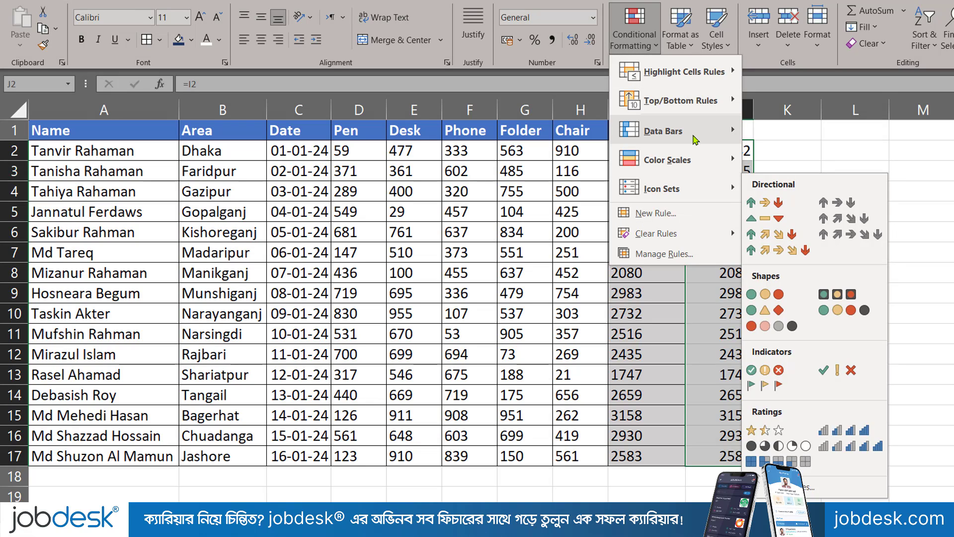
{"action": "mouse_move", "coordinate": [696, 140]}
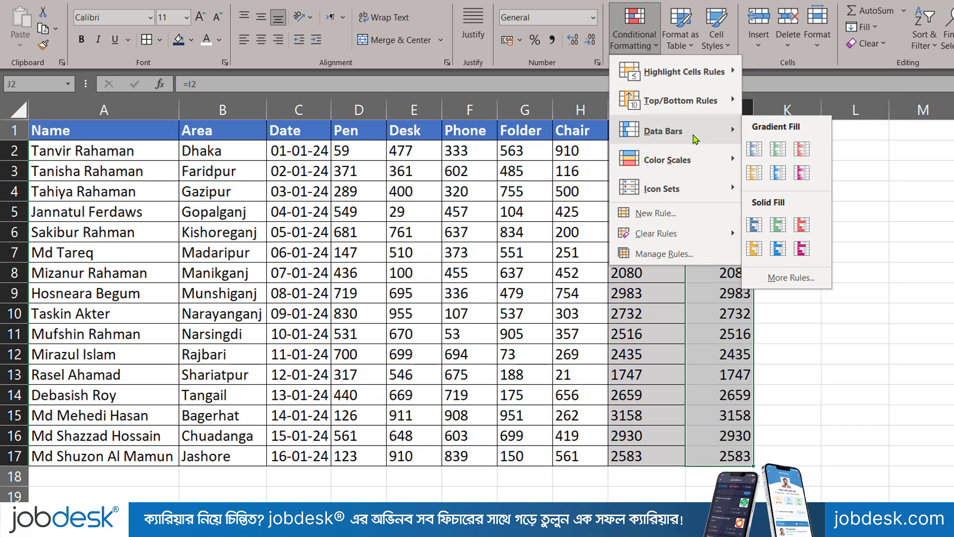
{"action": "left_click", "coordinate": [753, 225]}
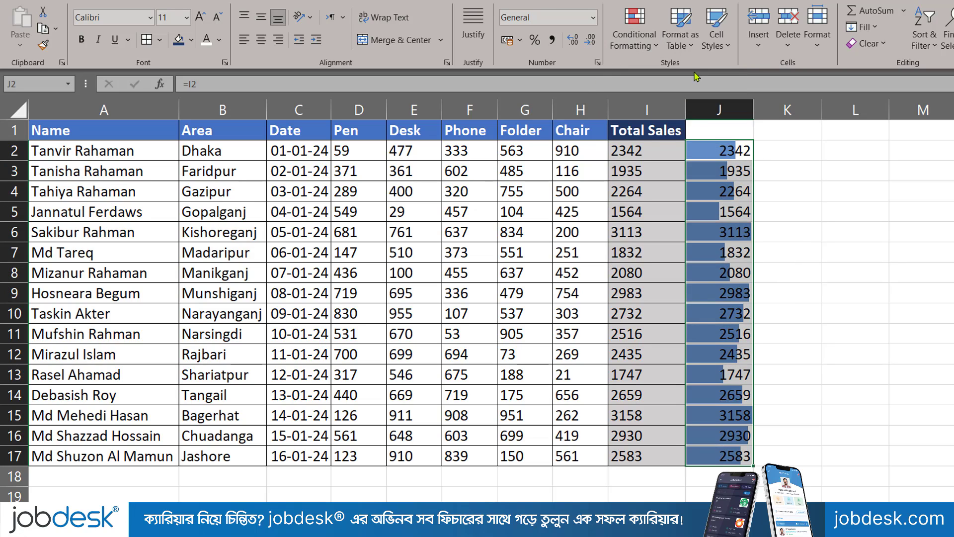
- Add a data bar rule to J2:J17 that shows only the bars with a red solid fill
{"action": "left_click", "coordinate": [650, 38]}
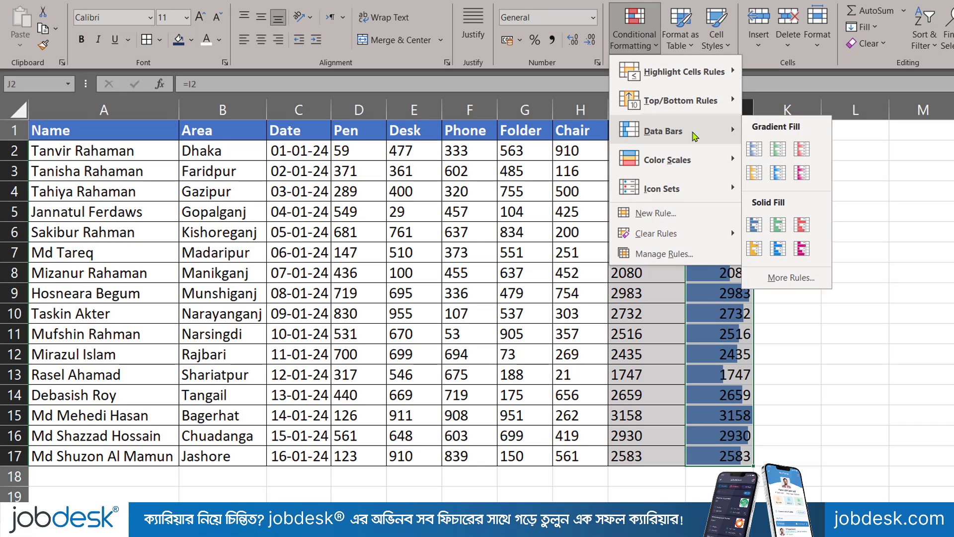
{"action": "left_click", "coordinate": [793, 282]}
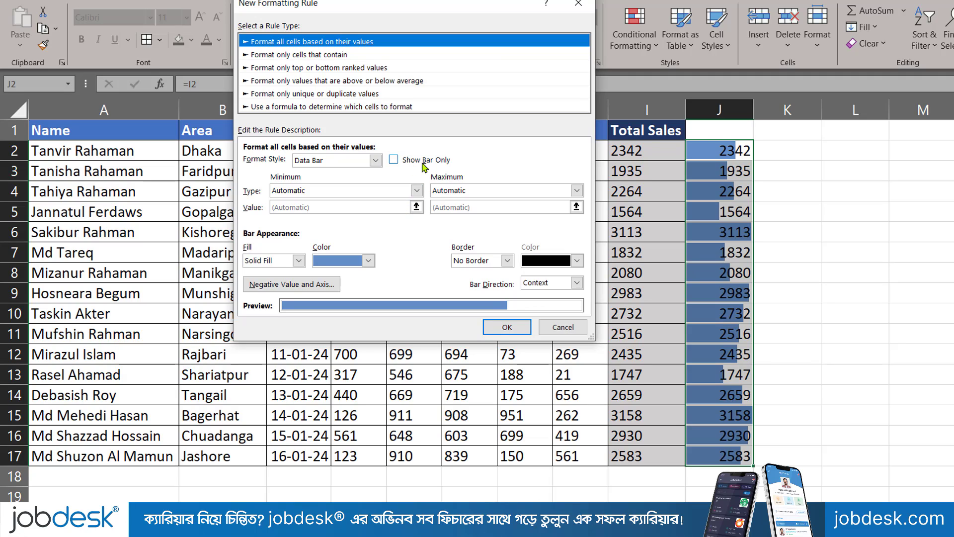
{"action": "left_click", "coordinate": [394, 160]}
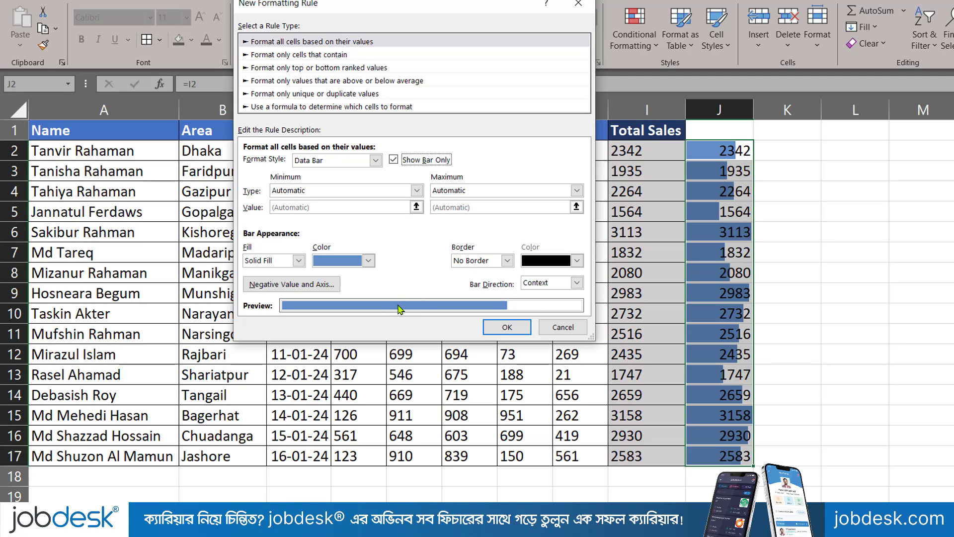
{"action": "left_click", "coordinate": [368, 261]}
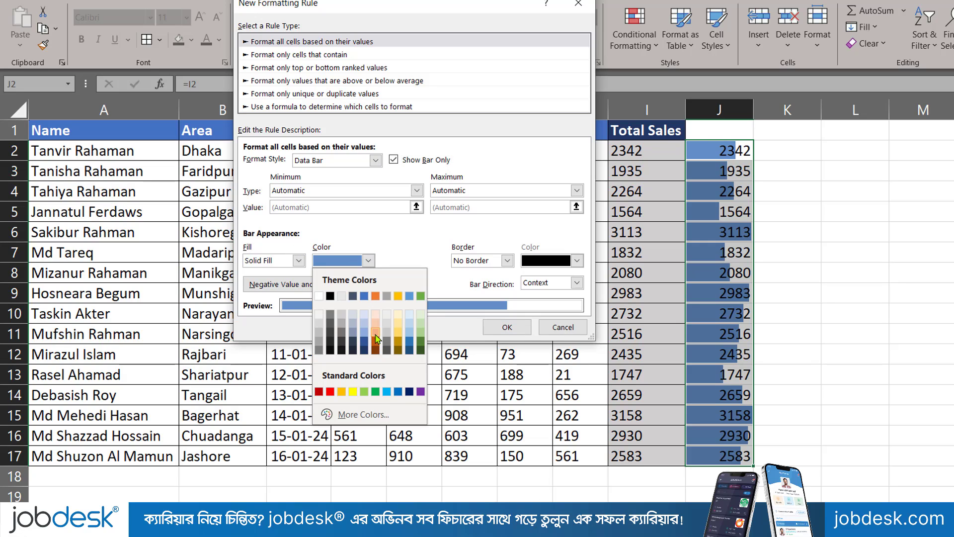
{"action": "left_click", "coordinate": [330, 392]}
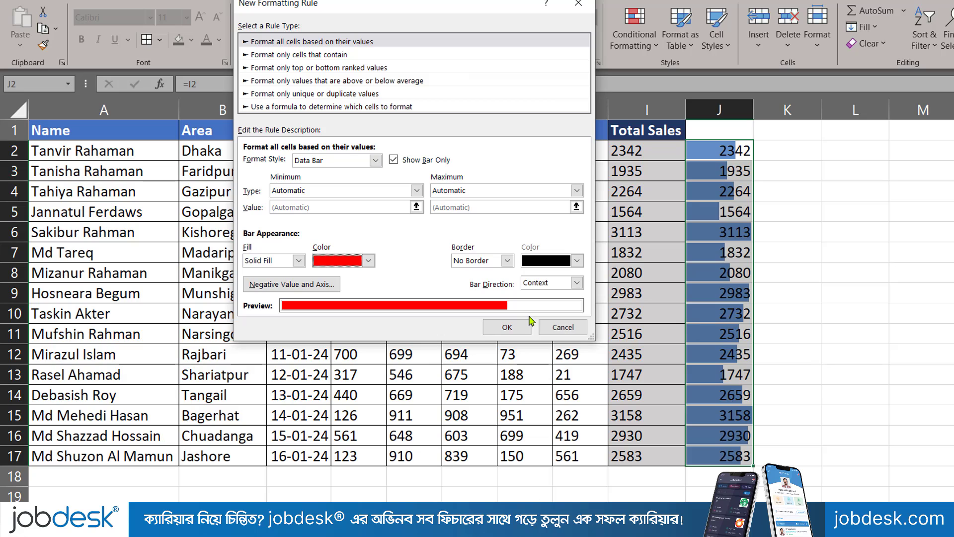
{"action": "left_click", "coordinate": [507, 328]}
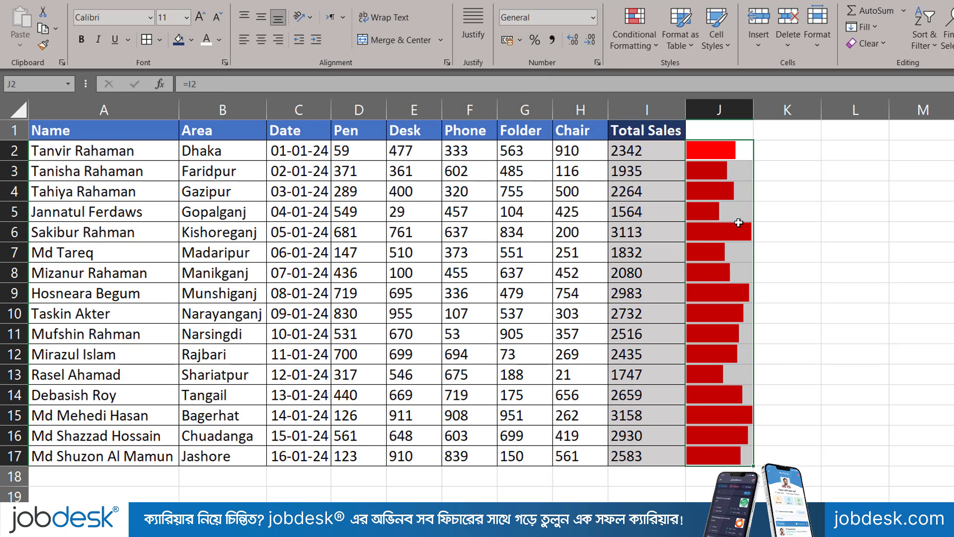
{"action": "left_click", "coordinate": [790, 208]}
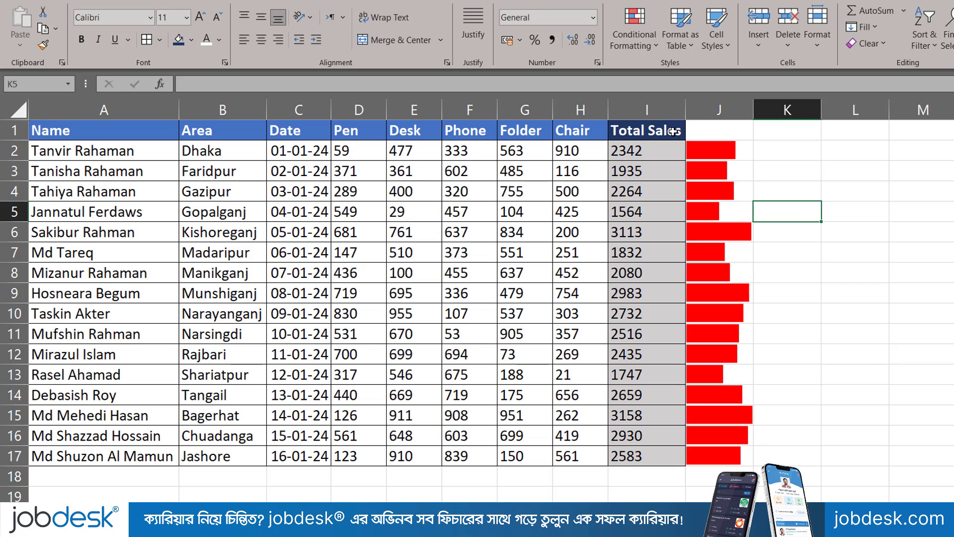
- Merge and center the Total Sales header across I1:J1, then select I2:J17
{"action": "left_click_drag", "start_coordinate": [673, 132], "coordinate": [724, 133]}
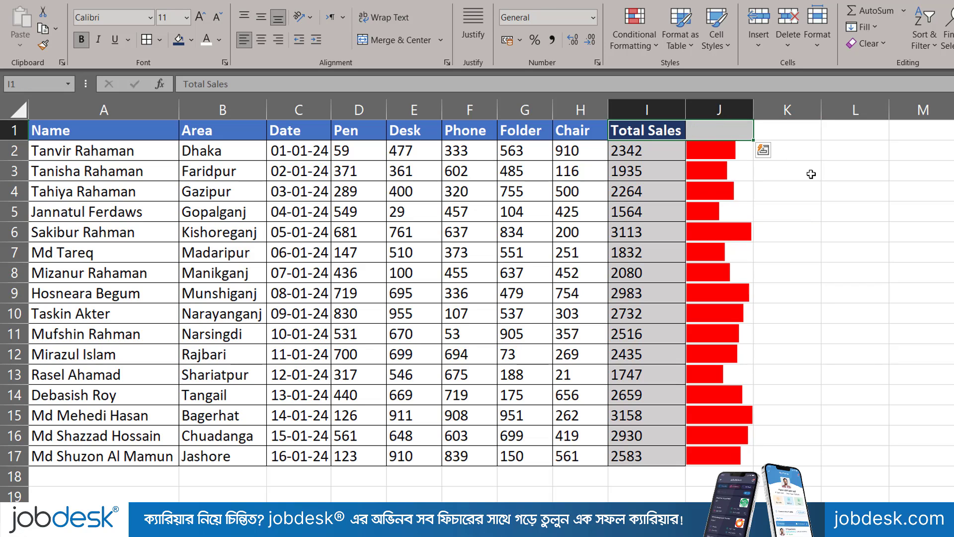
{"action": "left_click", "coordinate": [393, 40]}
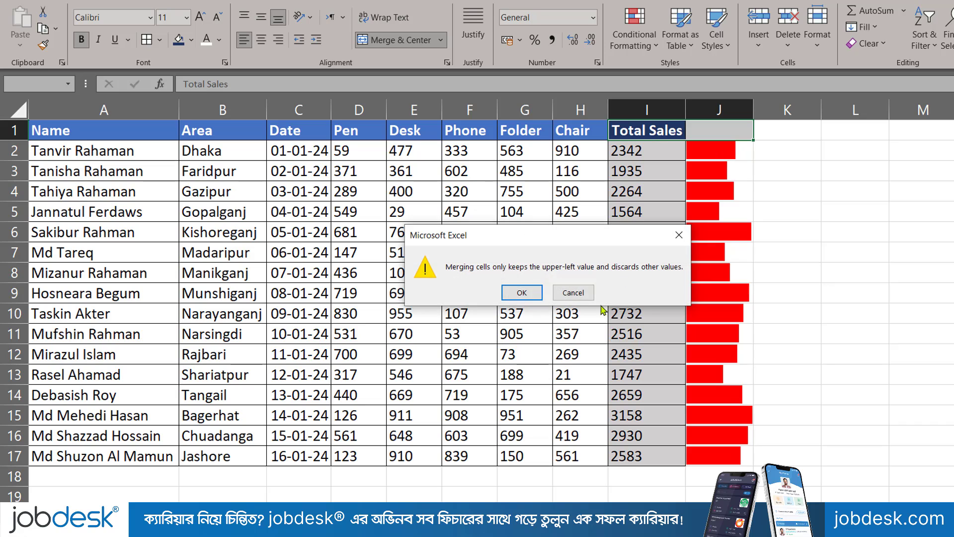
{"action": "left_click", "coordinate": [522, 292]}
{"action": "left_click_drag", "start_coordinate": [629, 151], "coordinate": [714, 466]}
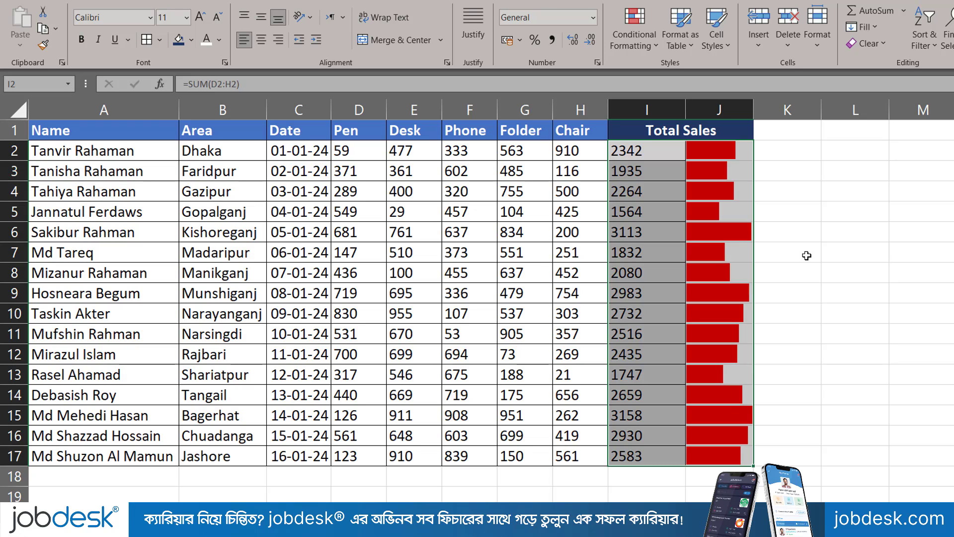
- Change the Desk value in E6 to 244
{"action": "left_click", "coordinate": [421, 155]}
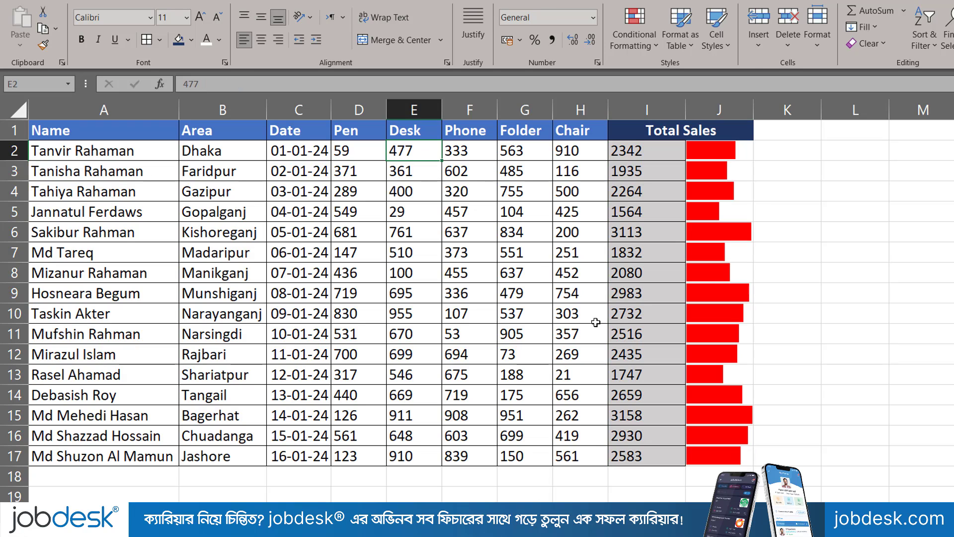
{"action": "left_click", "coordinate": [418, 231]}
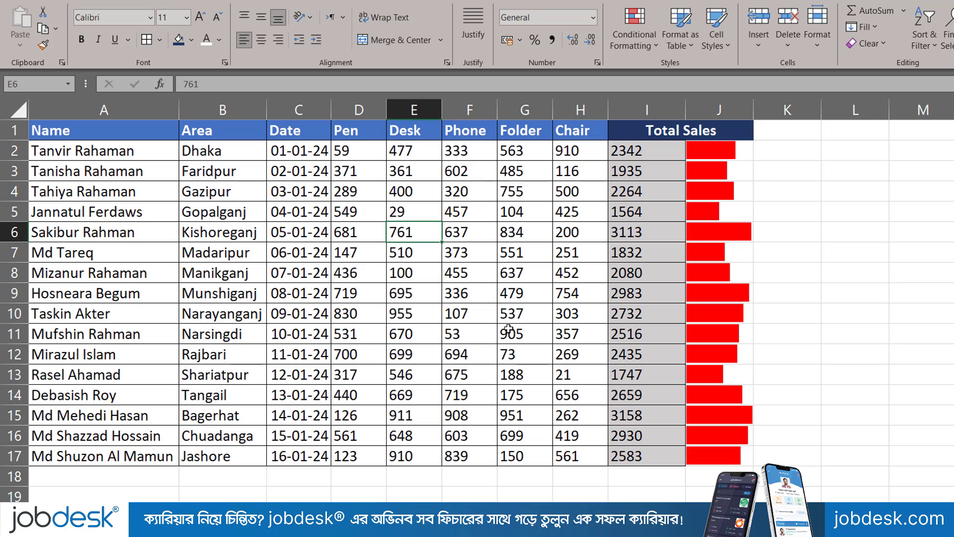
{"action": "type", "text": "244"}
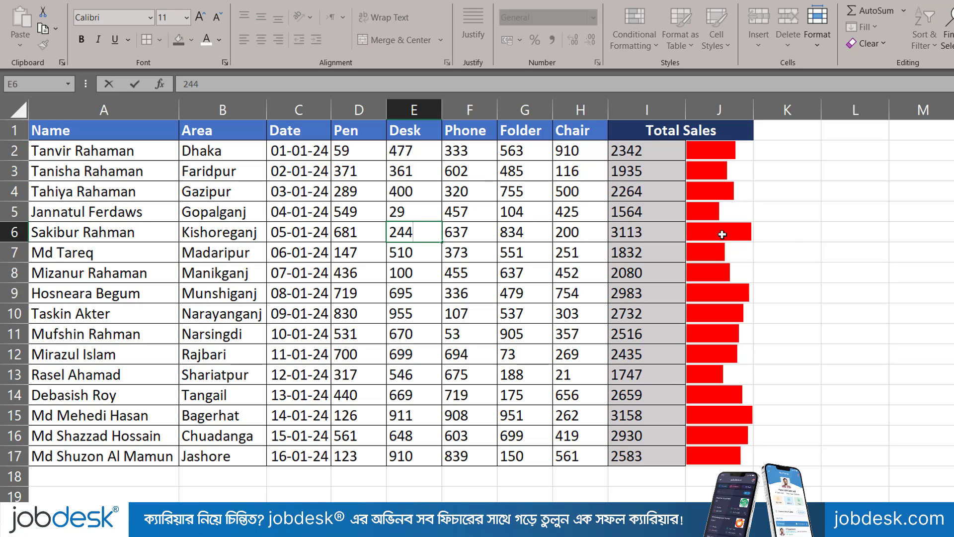
{"action": "key", "text": "Return"}
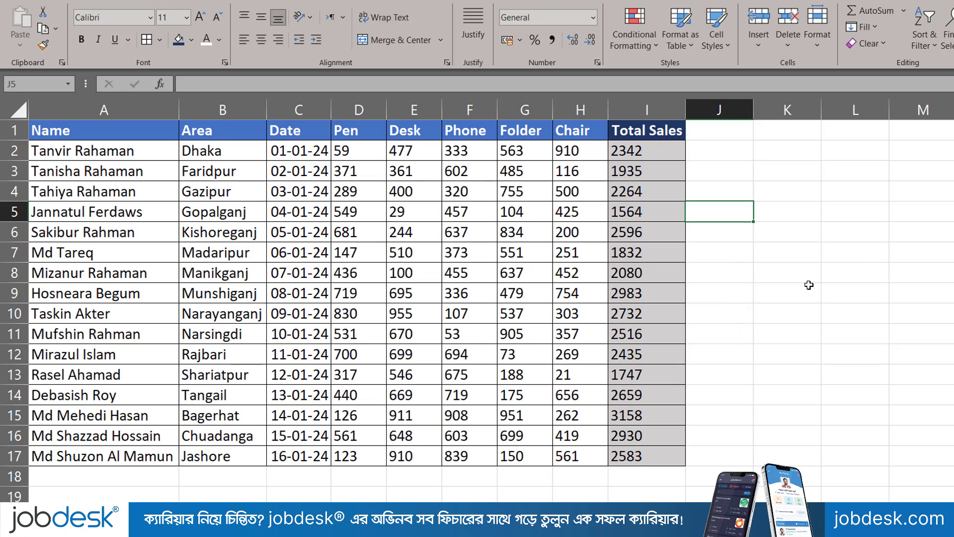
- Enter =I2 in J2 and fill the formula down to J17 beside the Total Sales values
{"action": "left_click_drag", "start_coordinate": [661, 149], "coordinate": [672, 454]}
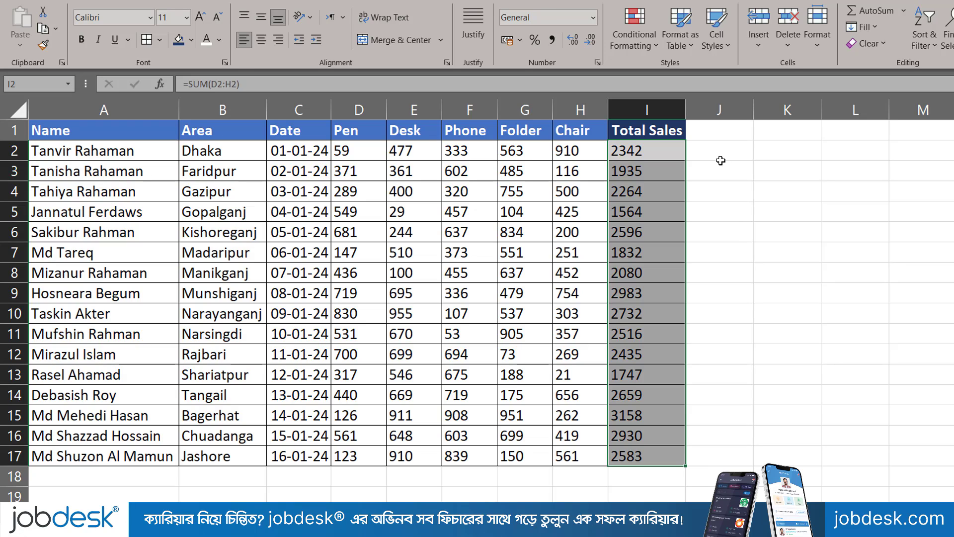
{"action": "left_click_drag", "start_coordinate": [720, 152], "coordinate": [726, 461]}
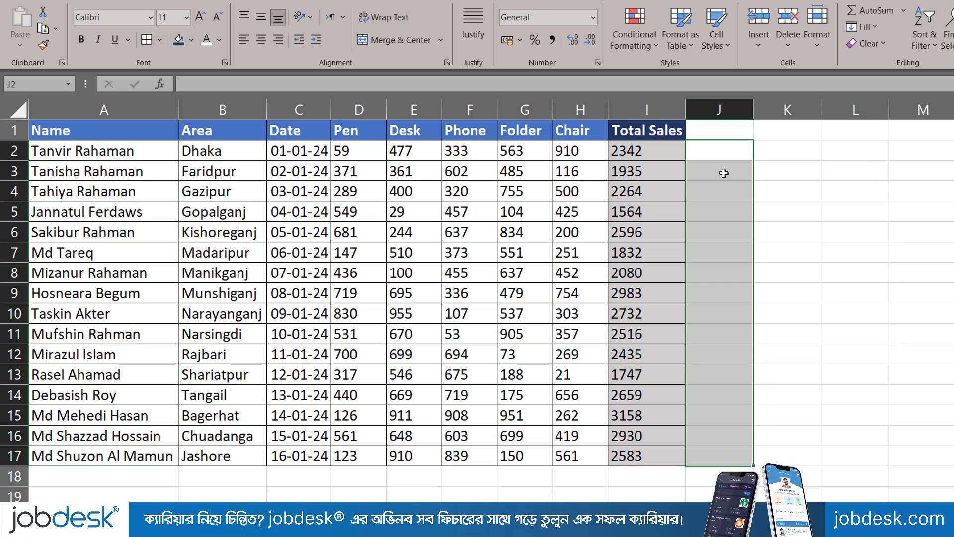
{"action": "left_click", "coordinate": [727, 150]}
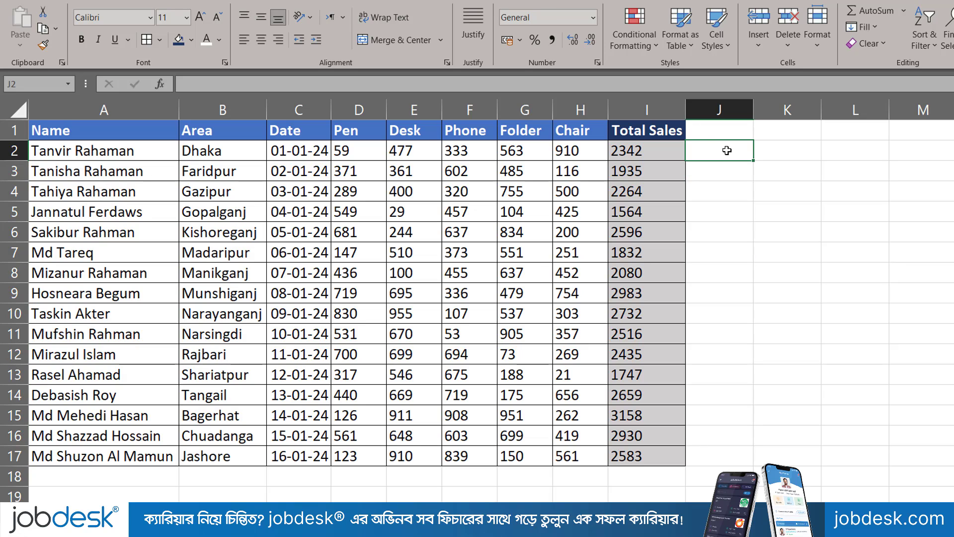
{"action": "type", "text": "="}
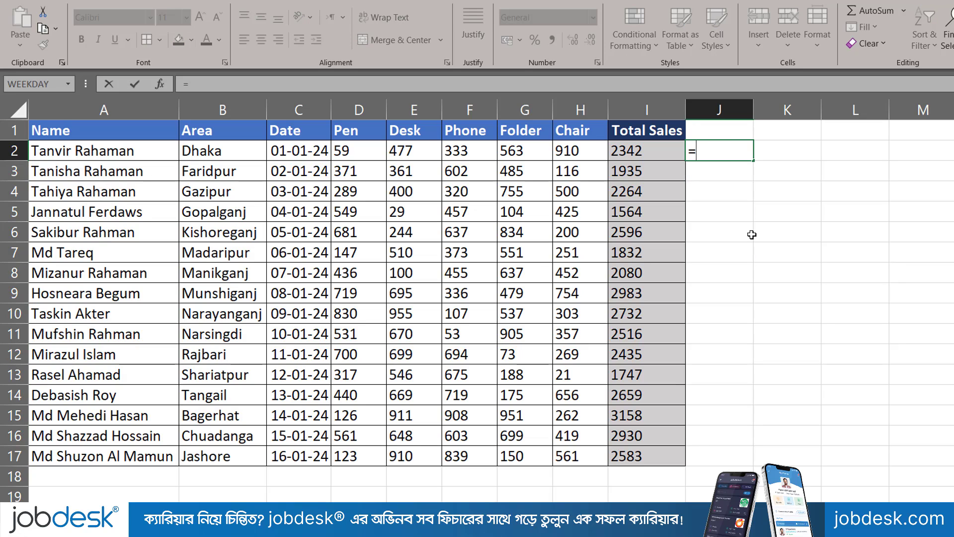
{"action": "left_click", "coordinate": [650, 155]}
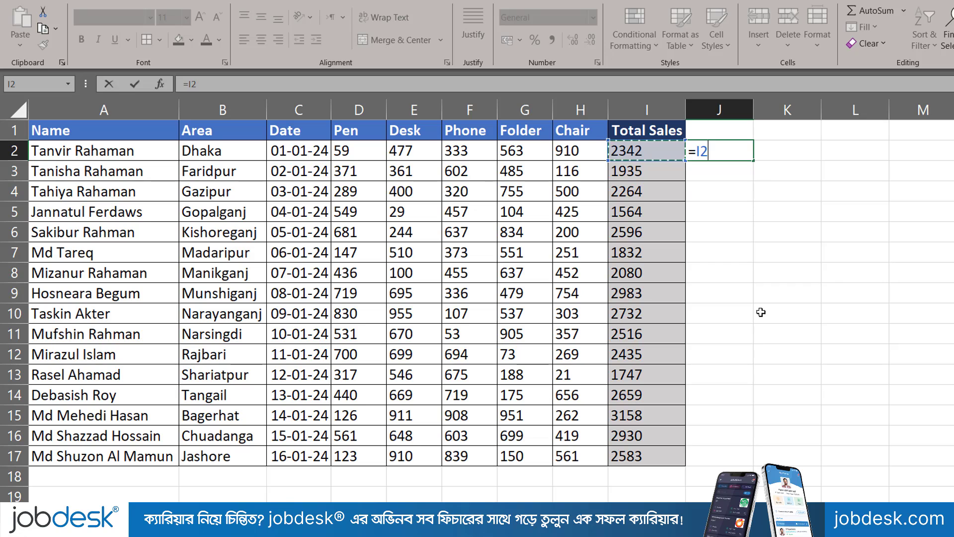
{"action": "key", "text": "Return"}
{"action": "left_click", "coordinate": [753, 157]}
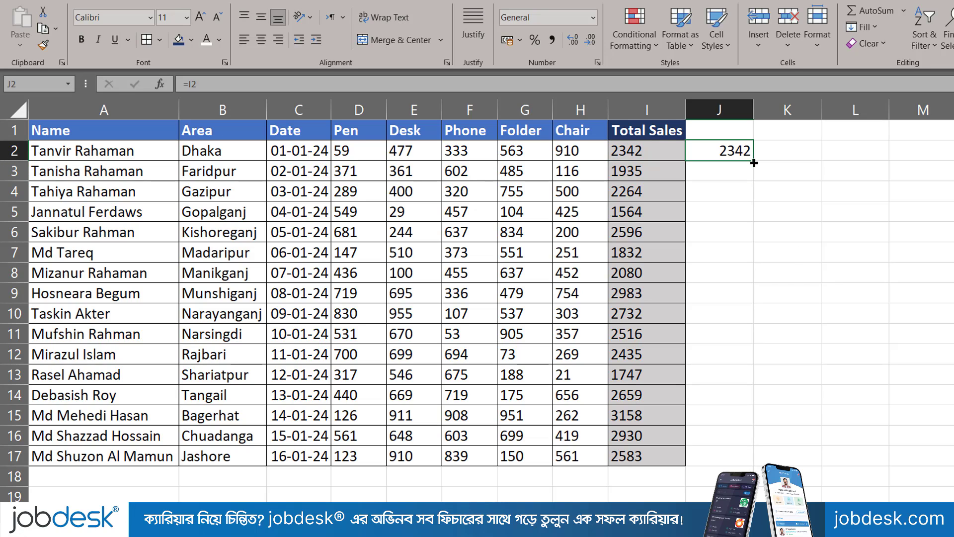
{"action": "left_click_drag", "start_coordinate": [754, 163], "coordinate": [757, 466]}
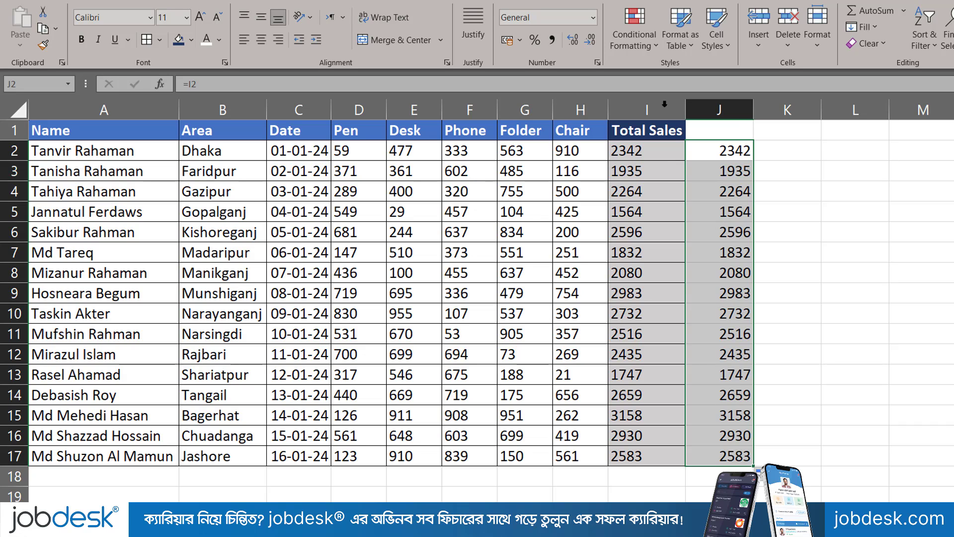
- Start a new icon set rule for J2:J17 using the red cross, yellow exclamation mark and green check style
{"action": "left_click", "coordinate": [632, 33]}
{"action": "mouse_move", "coordinate": [696, 189]}
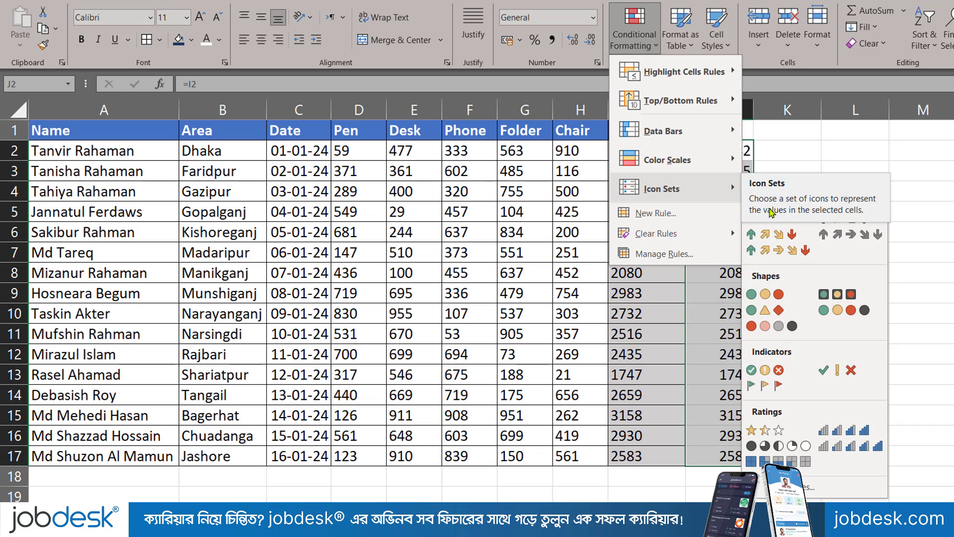
{"action": "left_click", "coordinate": [785, 487]}
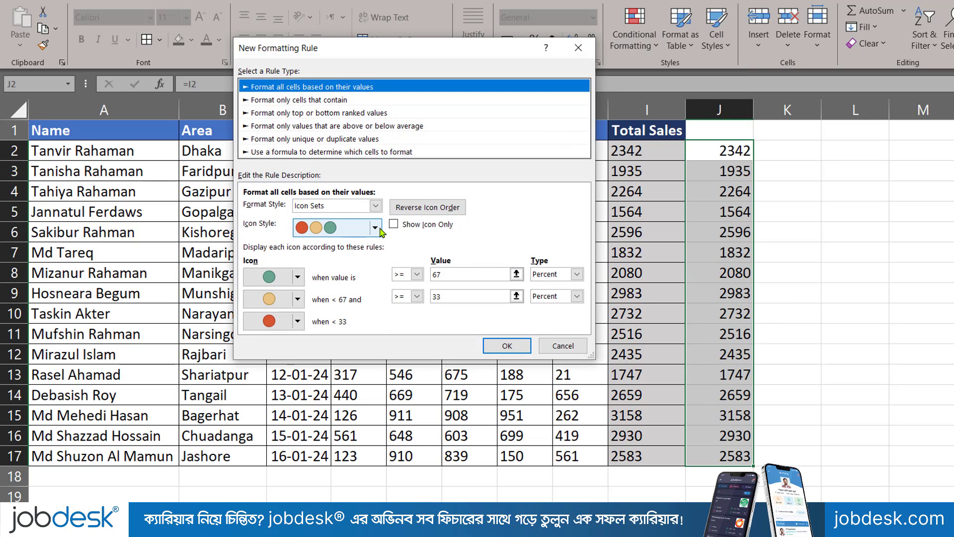
{"action": "left_click", "coordinate": [376, 229]}
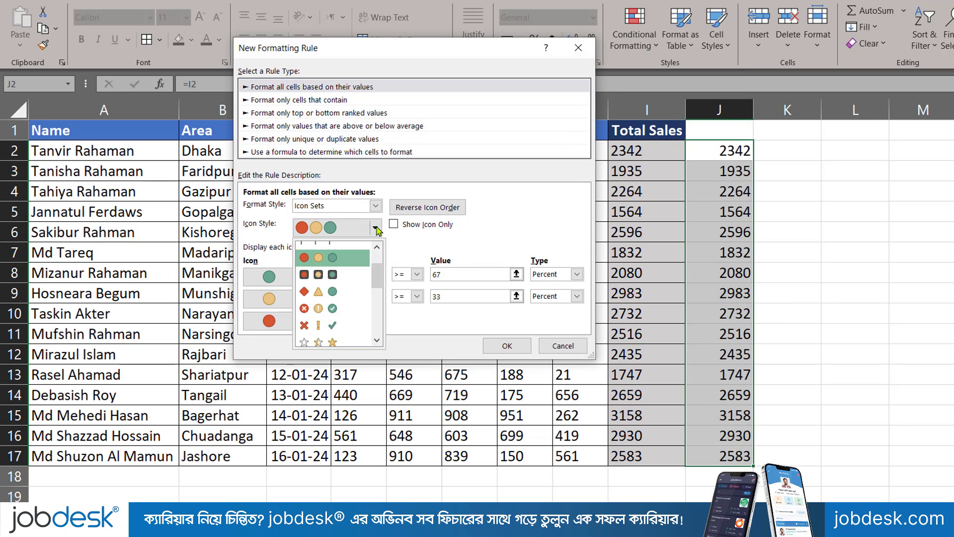
{"action": "left_click", "coordinate": [331, 326]}
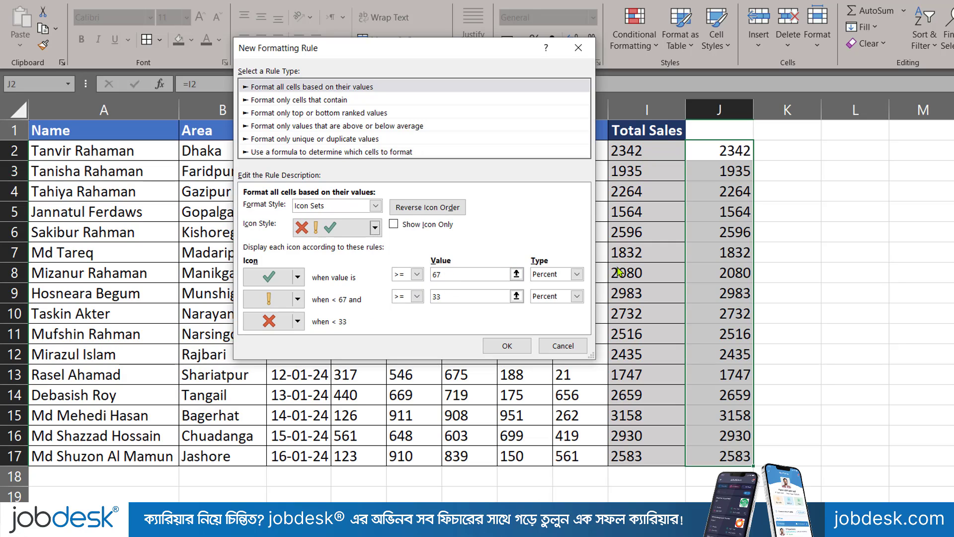
- Set the green check icon to values greater than or equal to 2500, with the type Number
{"action": "left_click", "coordinate": [576, 274]}
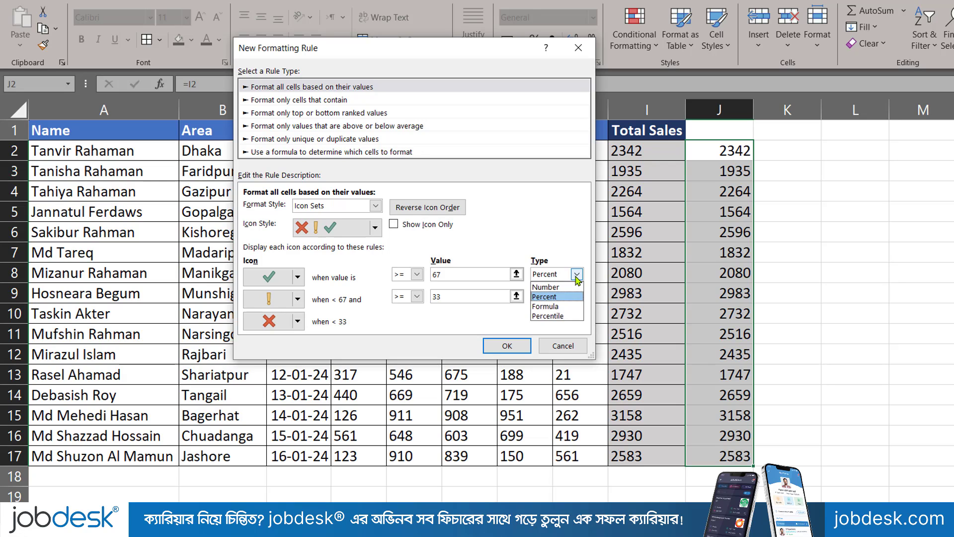
{"action": "left_click", "coordinate": [565, 287]}
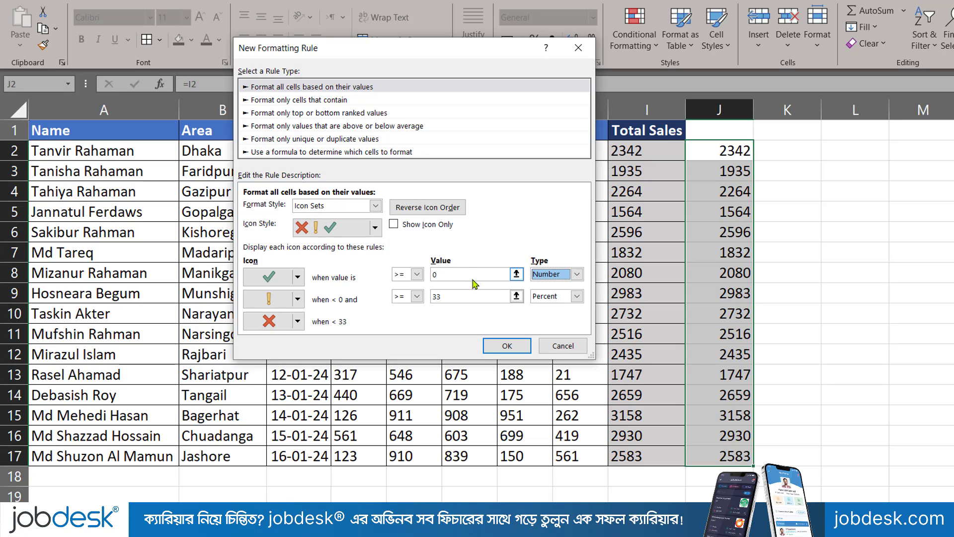
{"action": "left_click", "coordinate": [432, 275]}
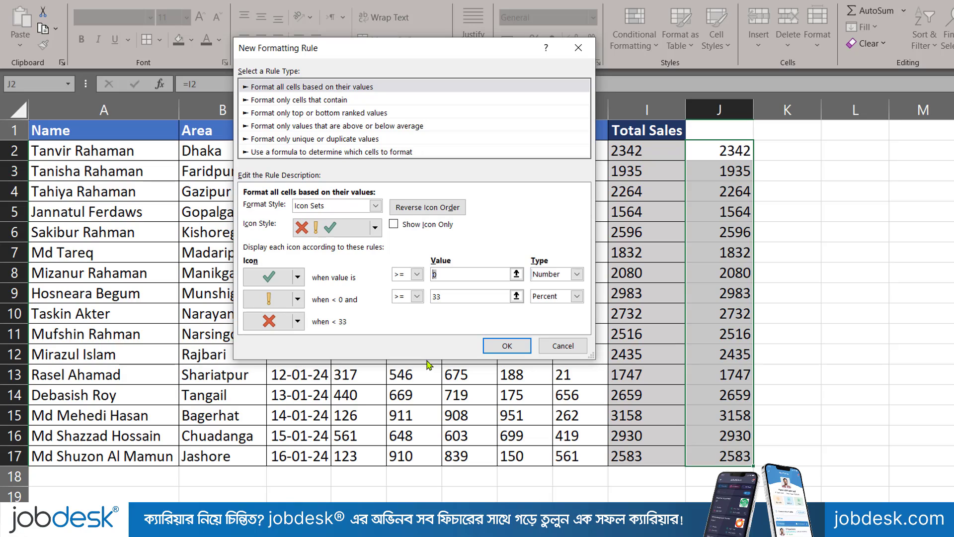
{"action": "left_click", "coordinate": [389, 294]}
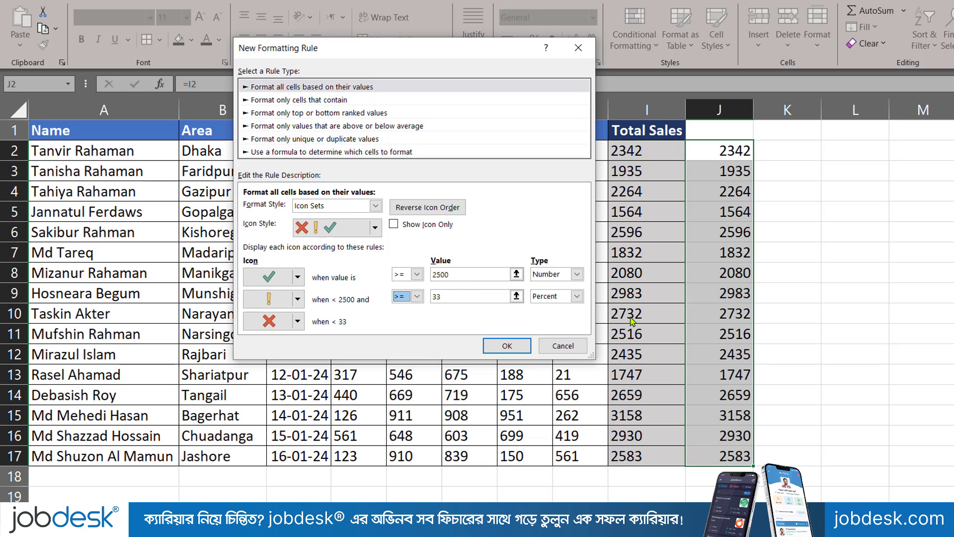
- Set the middle icon to a red cross for values greater than or equal to 0, with the type Number, and apply the rule
{"action": "left_click", "coordinate": [576, 297]}
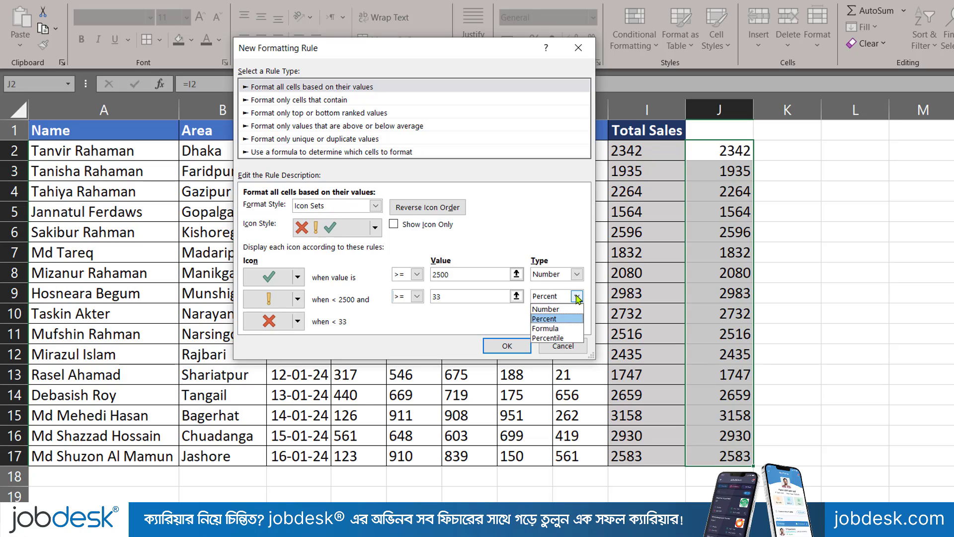
{"action": "left_click", "coordinate": [557, 309]}
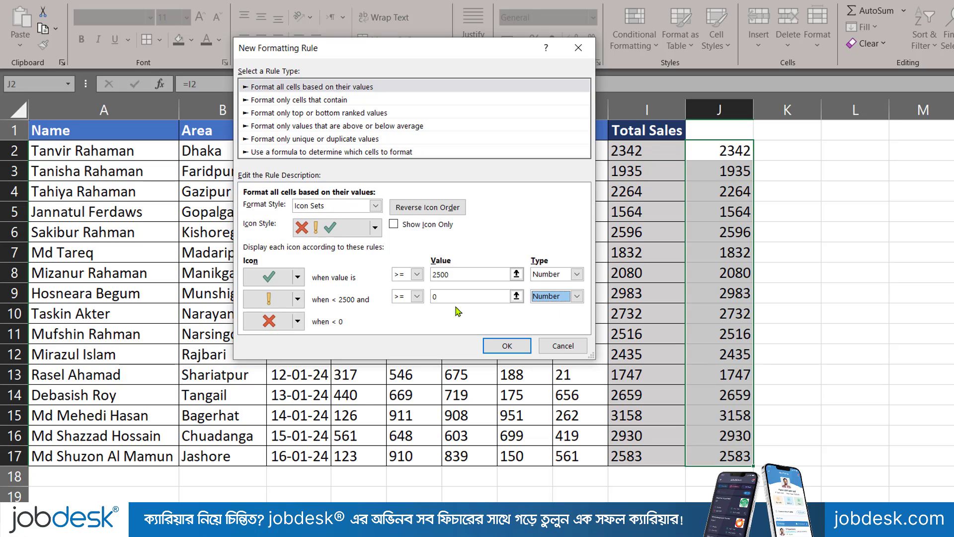
{"action": "left_click", "coordinate": [297, 298]}
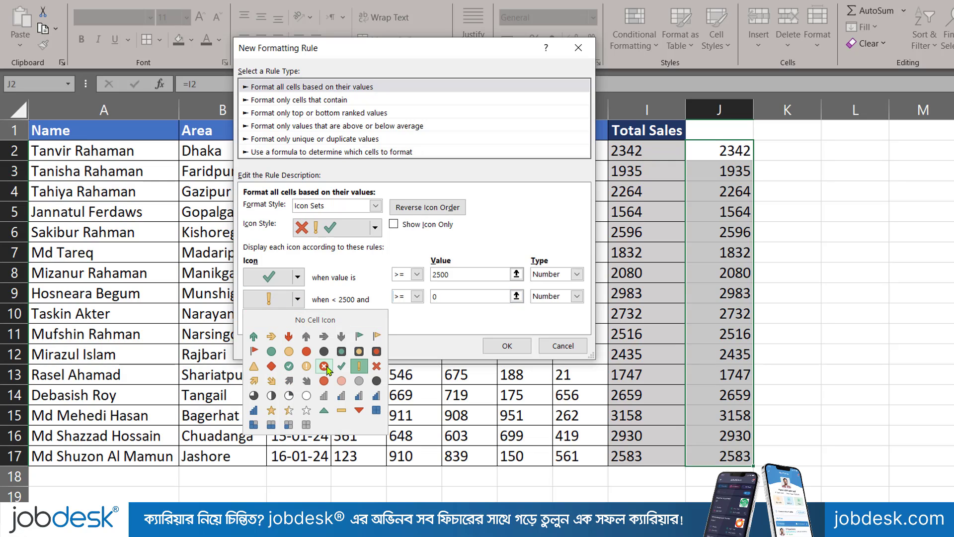
{"action": "left_click", "coordinate": [376, 366]}
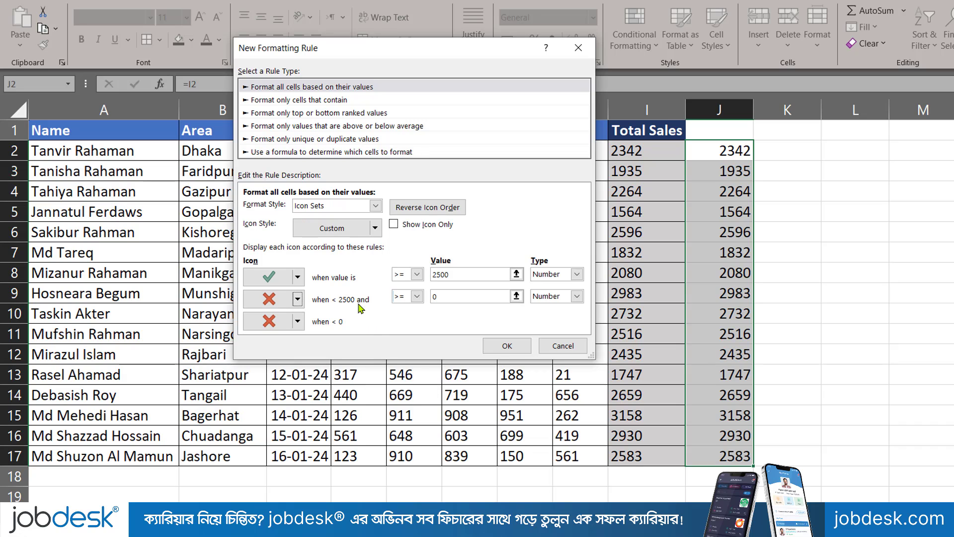
{"action": "left_click", "coordinate": [506, 345]}
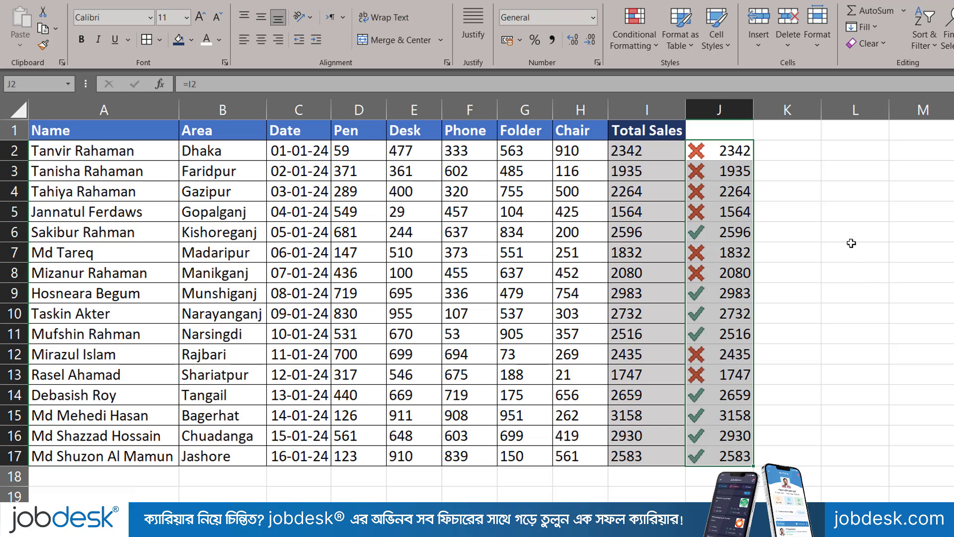
{"action": "left_click", "coordinate": [833, 226]}
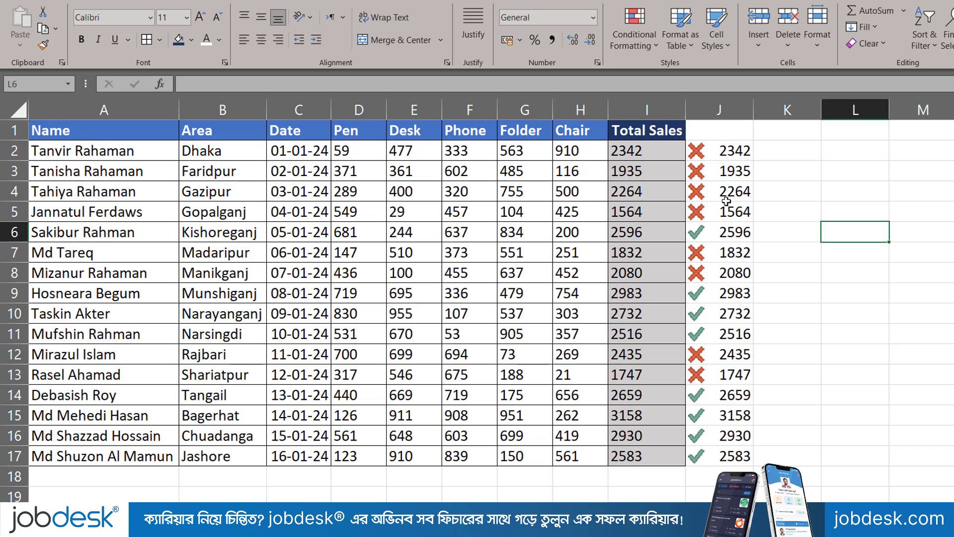
- Apply an icon-only rule to J2:J17: green check at >= 2500, red cross at >= 0 and below, with the type Number
{"action": "left_click_drag", "start_coordinate": [726, 150], "coordinate": [721, 448]}
{"action": "left_click", "coordinate": [635, 27]}
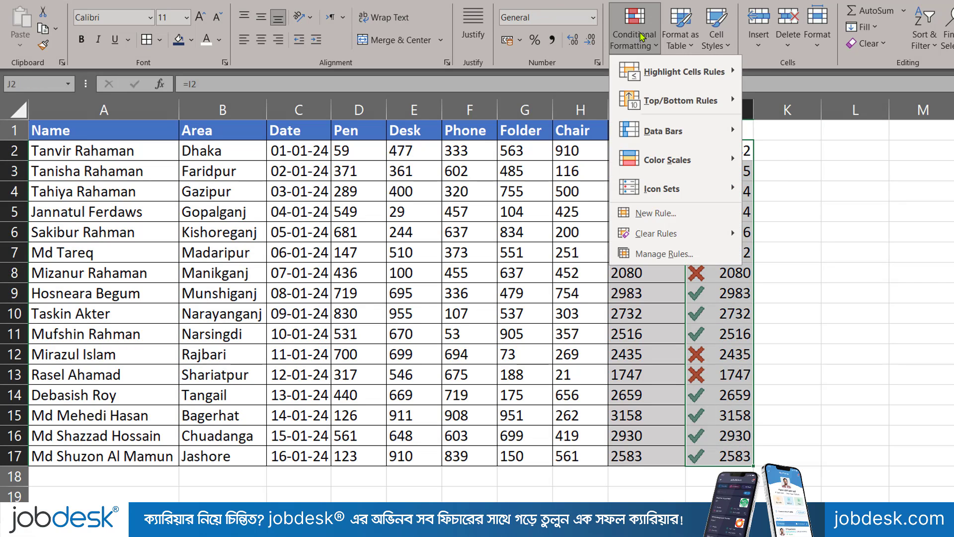
{"action": "mouse_move", "coordinate": [688, 185]}
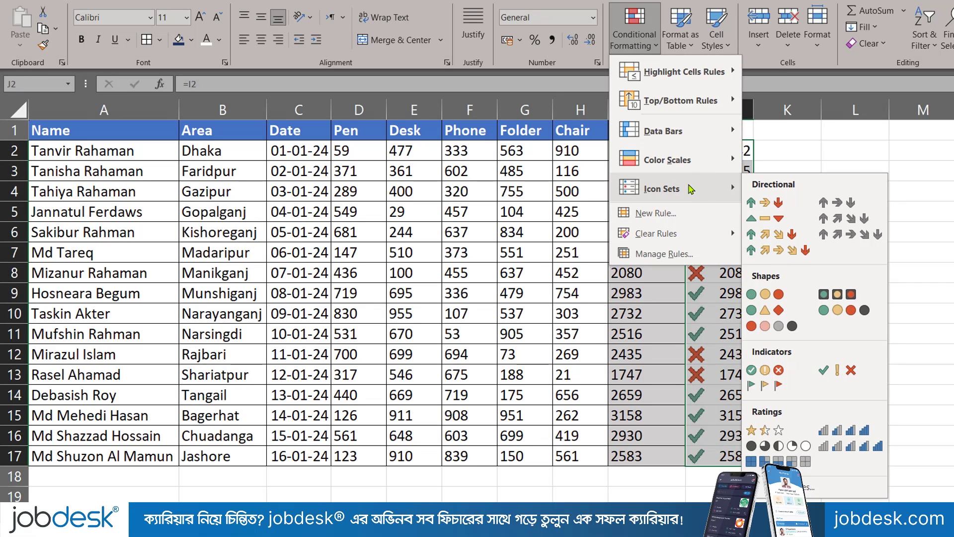
{"action": "left_click", "coordinate": [811, 485]}
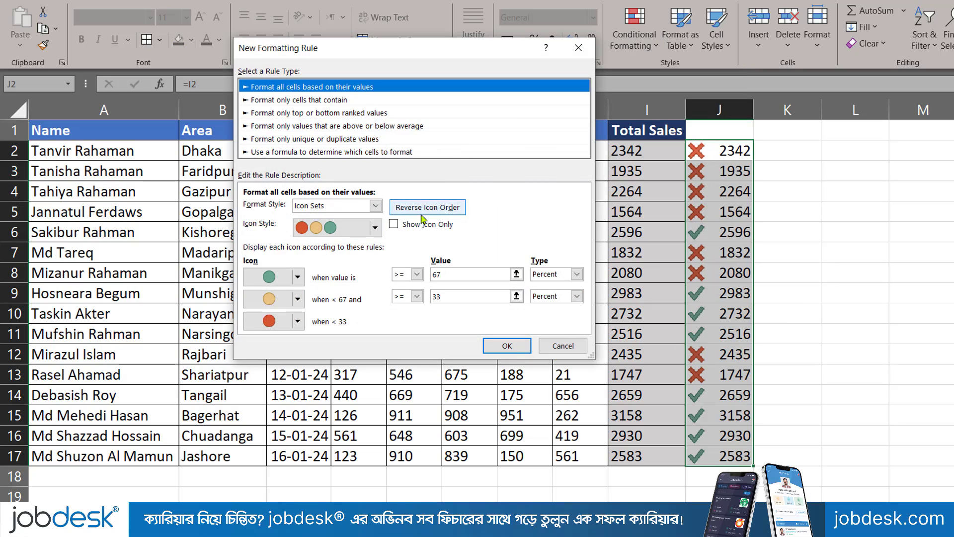
{"action": "left_click", "coordinate": [398, 226]}
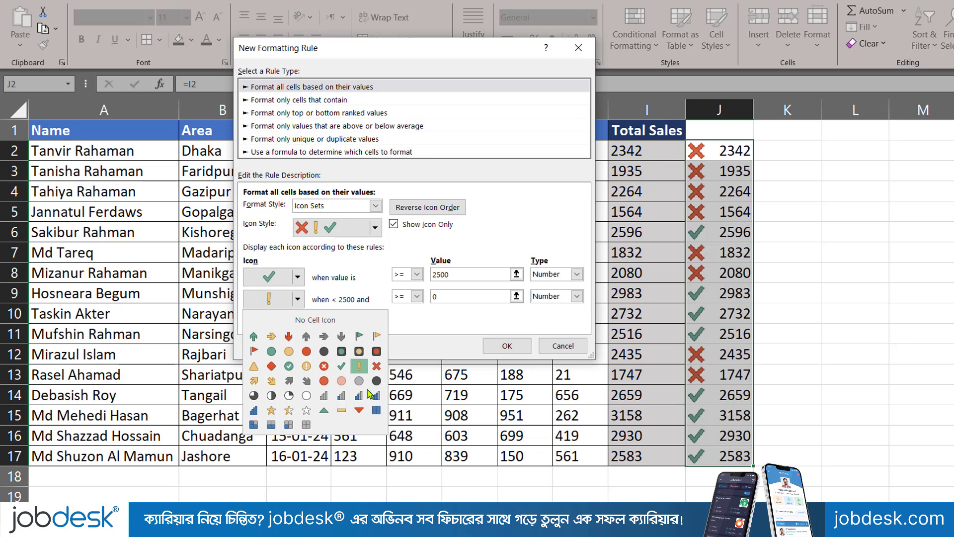
{"action": "left_click", "coordinate": [376, 366]}
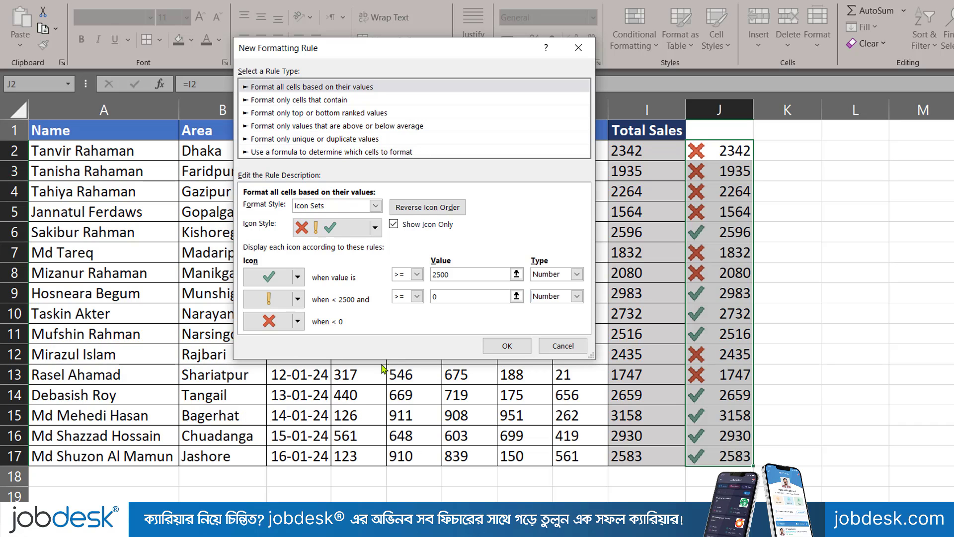
{"action": "left_click", "coordinate": [507, 345]}
- Autofit the width of column J and merge and center the Total Sales header across I1:J1
{"action": "double_click", "coordinate": [753, 109]}
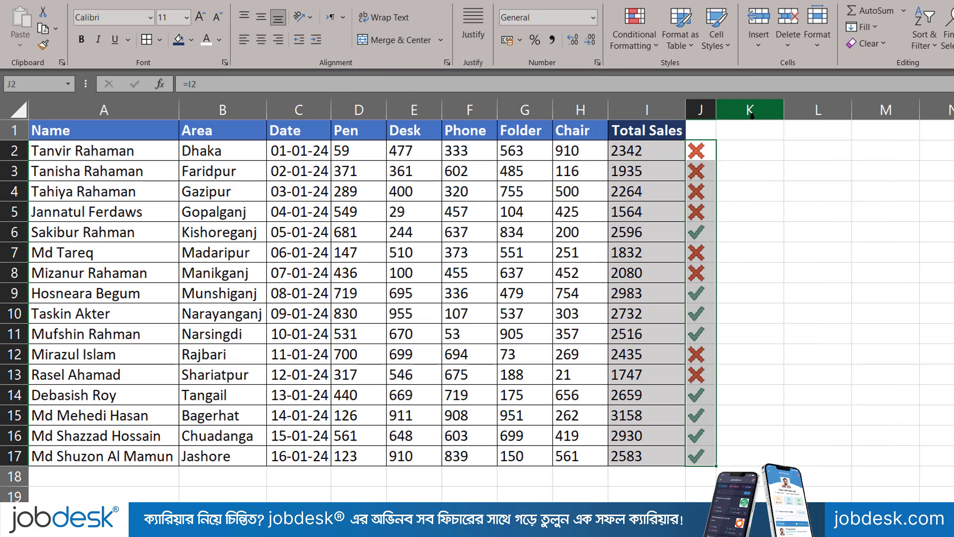
{"action": "left_click_drag", "start_coordinate": [684, 130], "coordinate": [698, 130]}
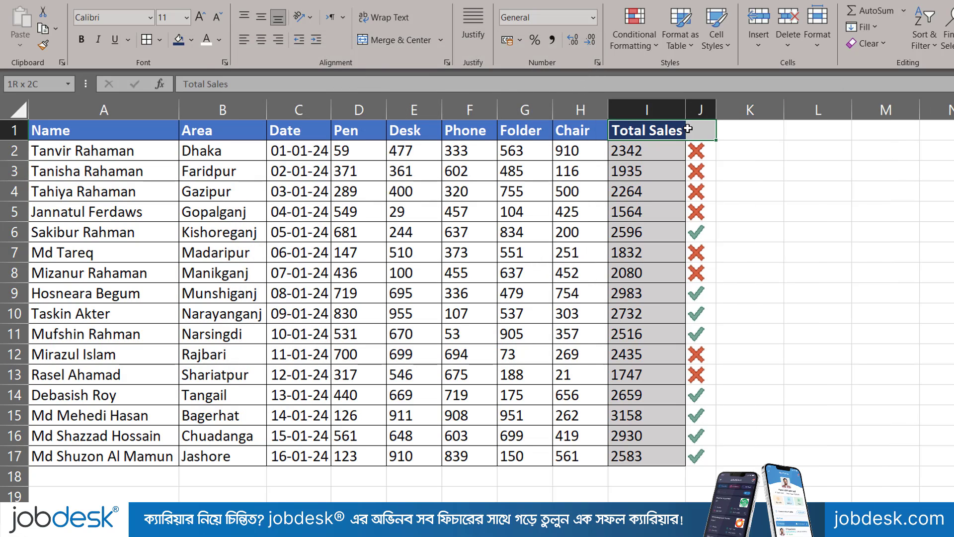
{"action": "left_click", "coordinate": [423, 42]}
{"action": "left_click", "coordinate": [522, 292]}
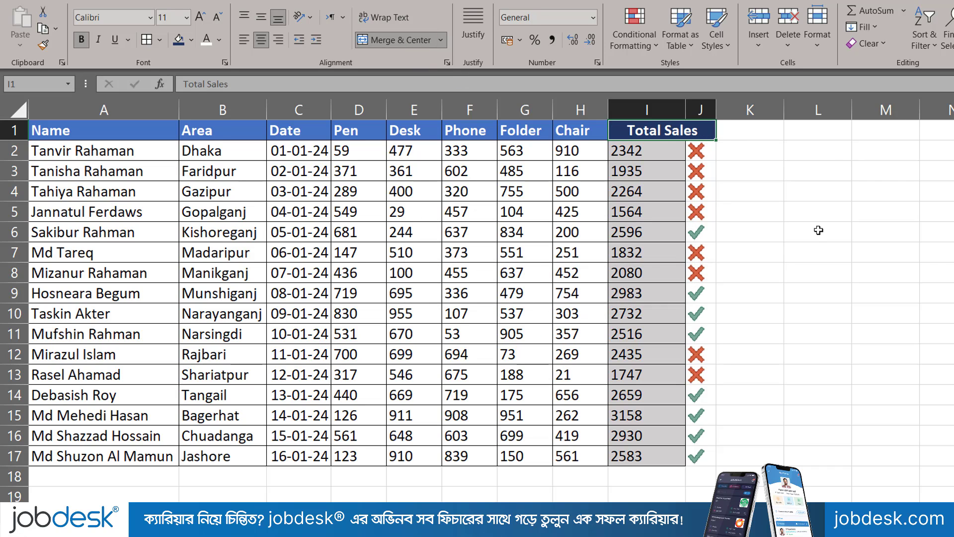
{"action": "left_click", "coordinate": [817, 232]}
{"action": "left_click_drag", "start_coordinate": [666, 149], "coordinate": [650, 417]}
{"action": "left_click", "coordinate": [817, 232]}
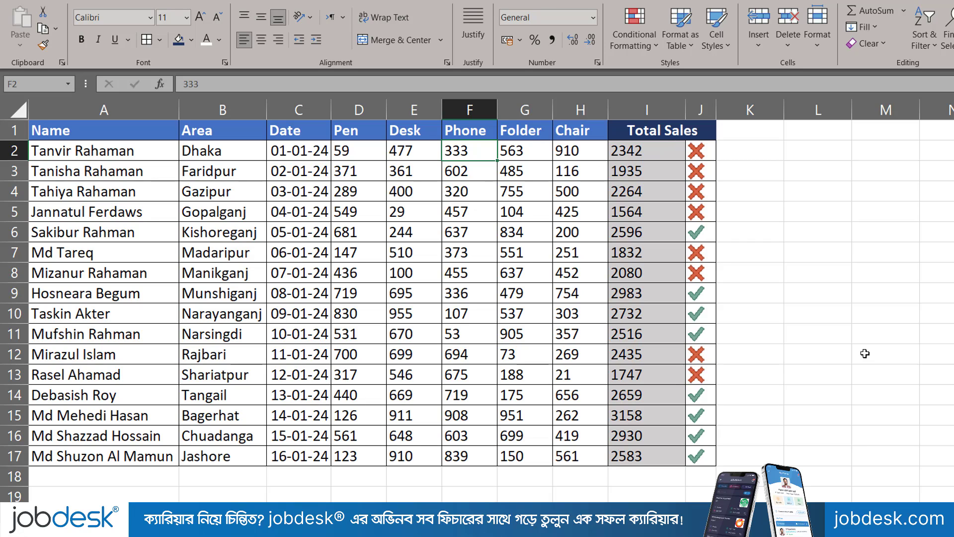
- Change the Phone value in F2 to 600 and select J2 to check its icon
{"action": "type", "text": "600"}
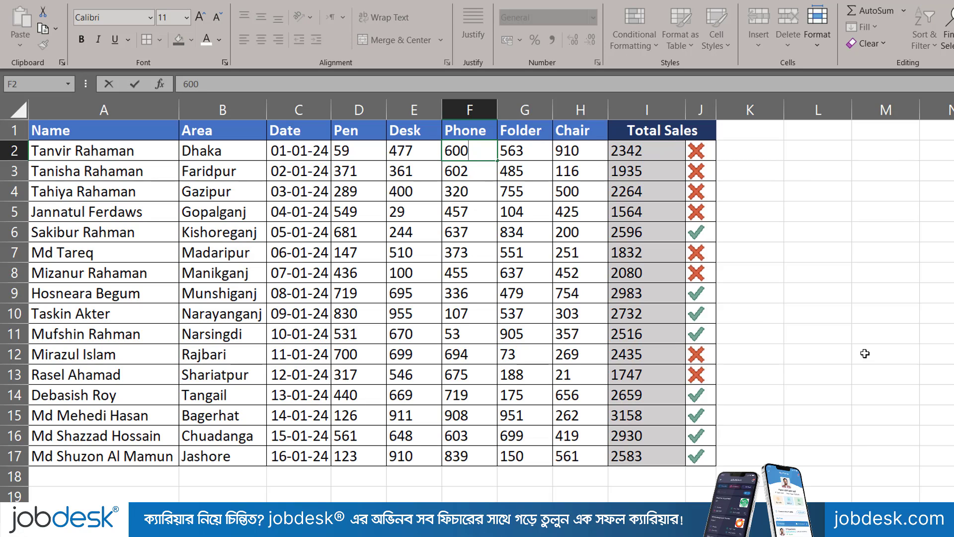
{"action": "key", "text": "Return"}
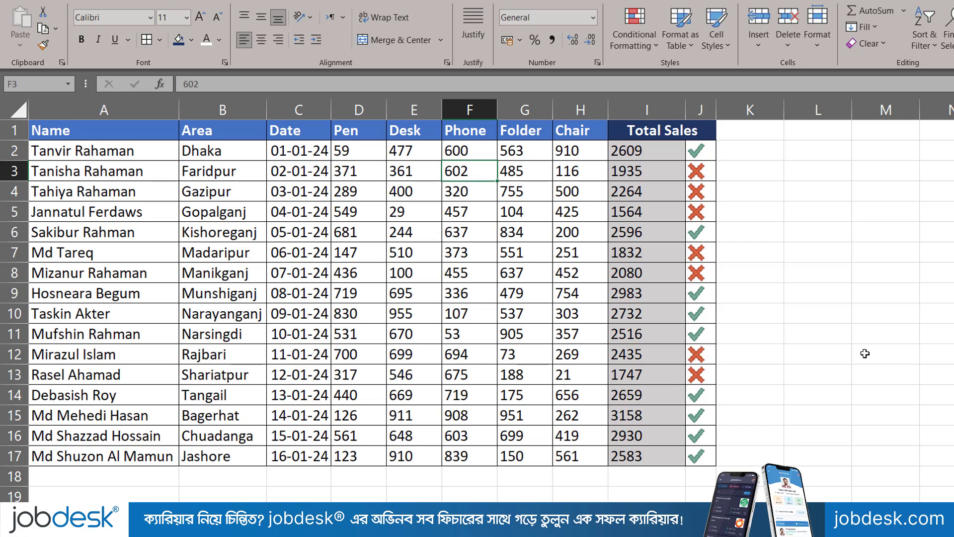
{"action": "left_click", "coordinate": [702, 154]}
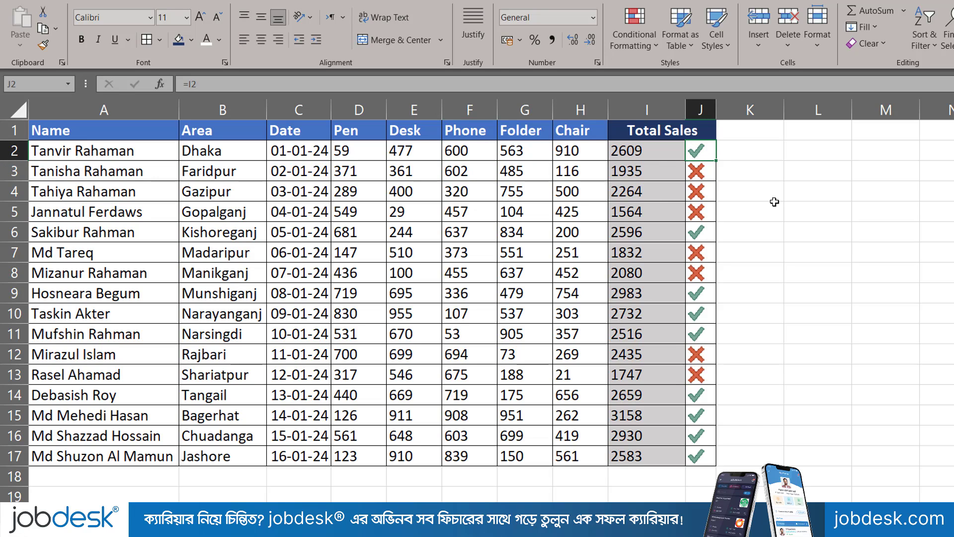